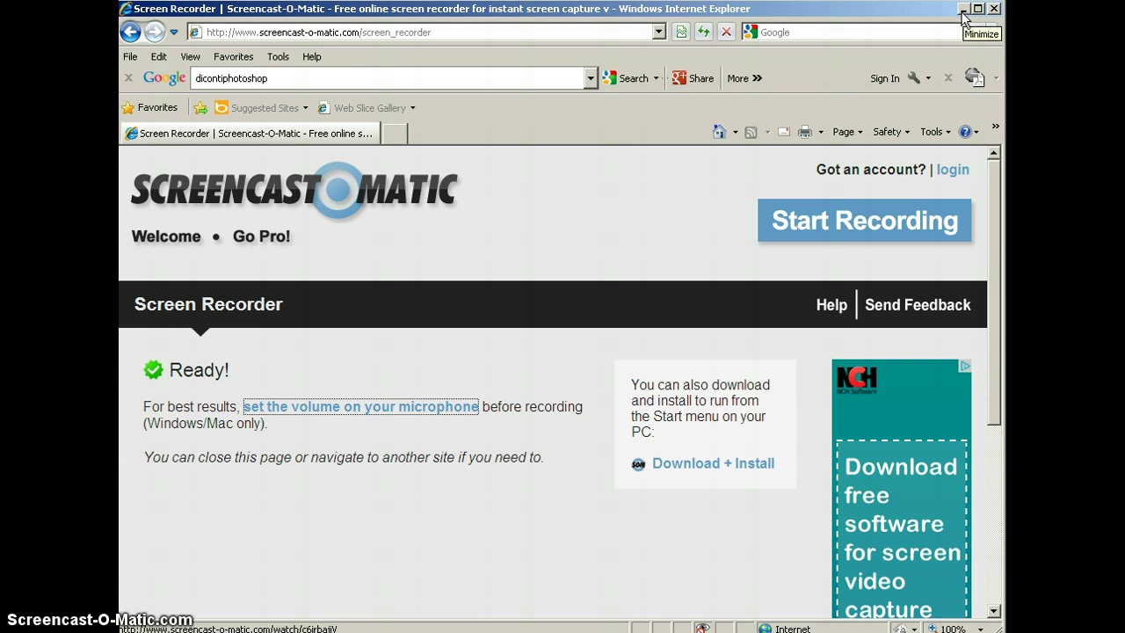
- Minimize the browser and open the Apple Built-in iSight camera from My Computer
click(963, 9)
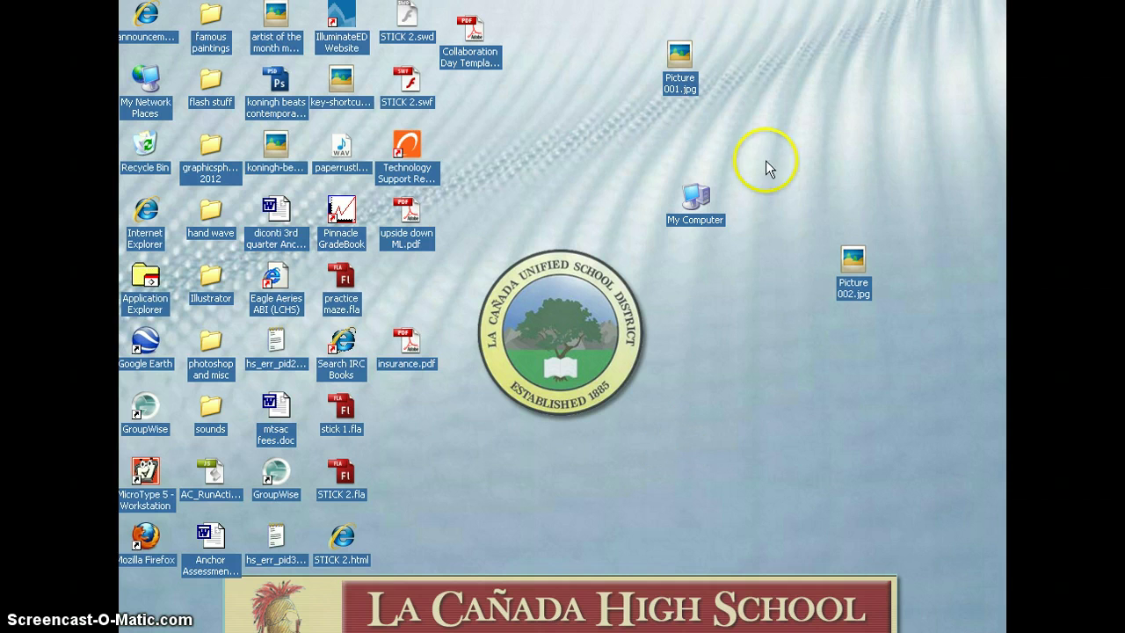
drag(613, 173, 636, 189)
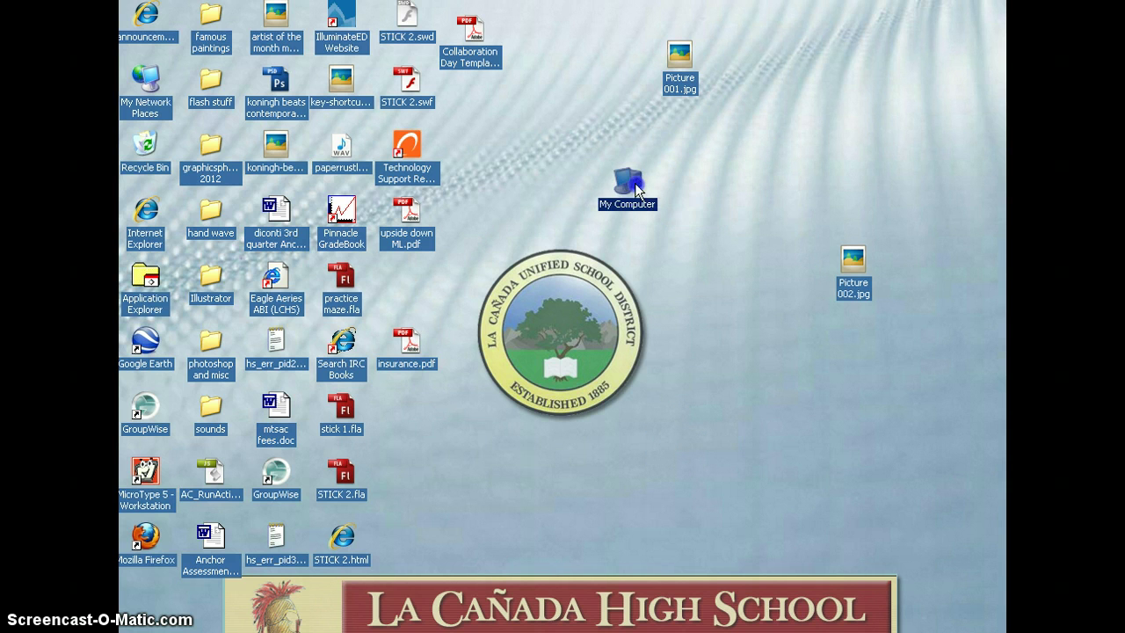
click(574, 159)
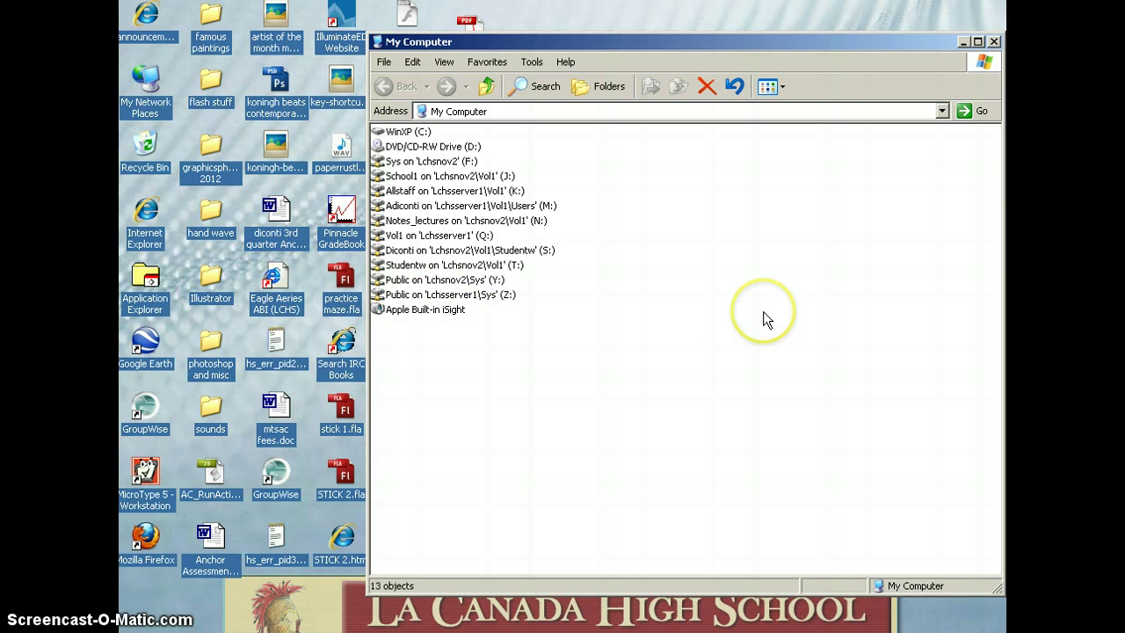
drag(818, 45, 792, 39)
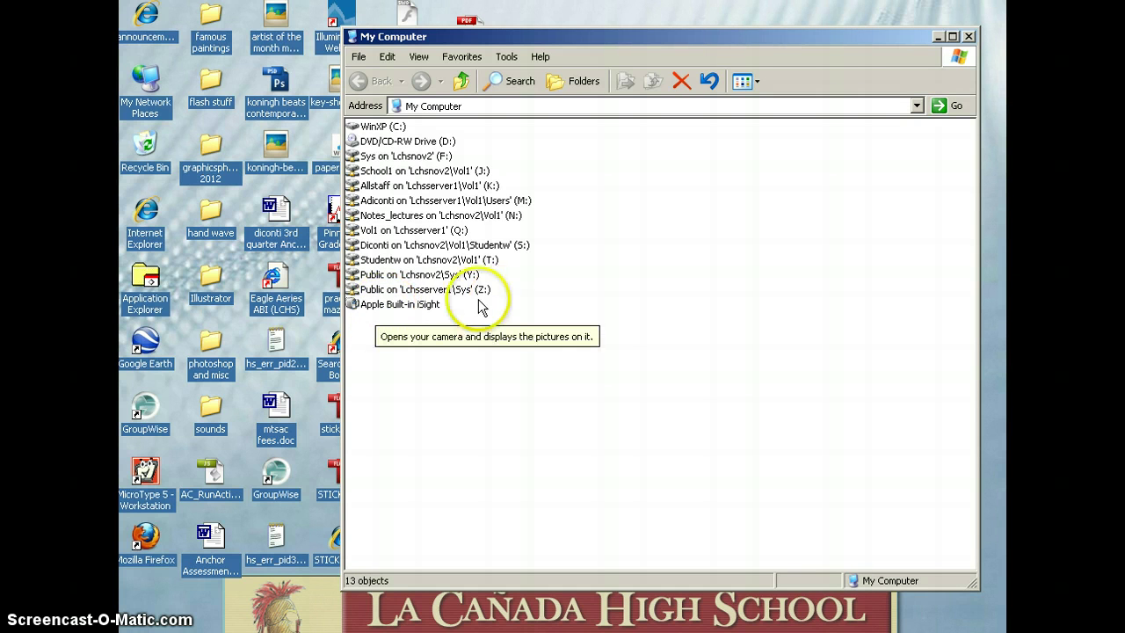
double_click(389, 306)
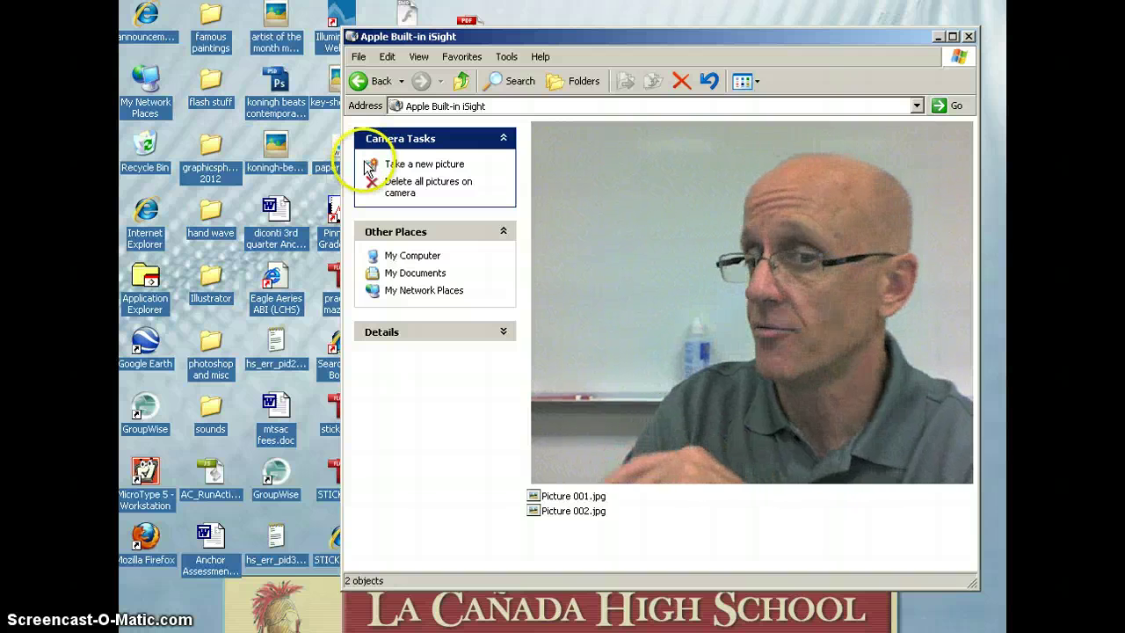
- Take a new picture with the built-in camera and move its window aside to uncover the desktop
click(428, 166)
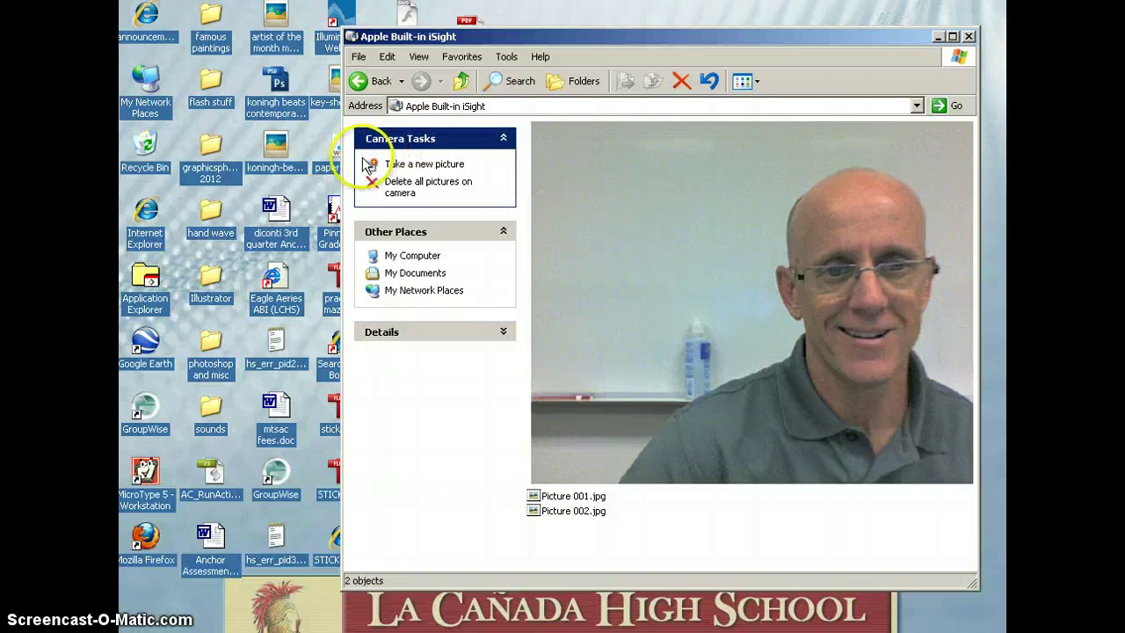
click(430, 171)
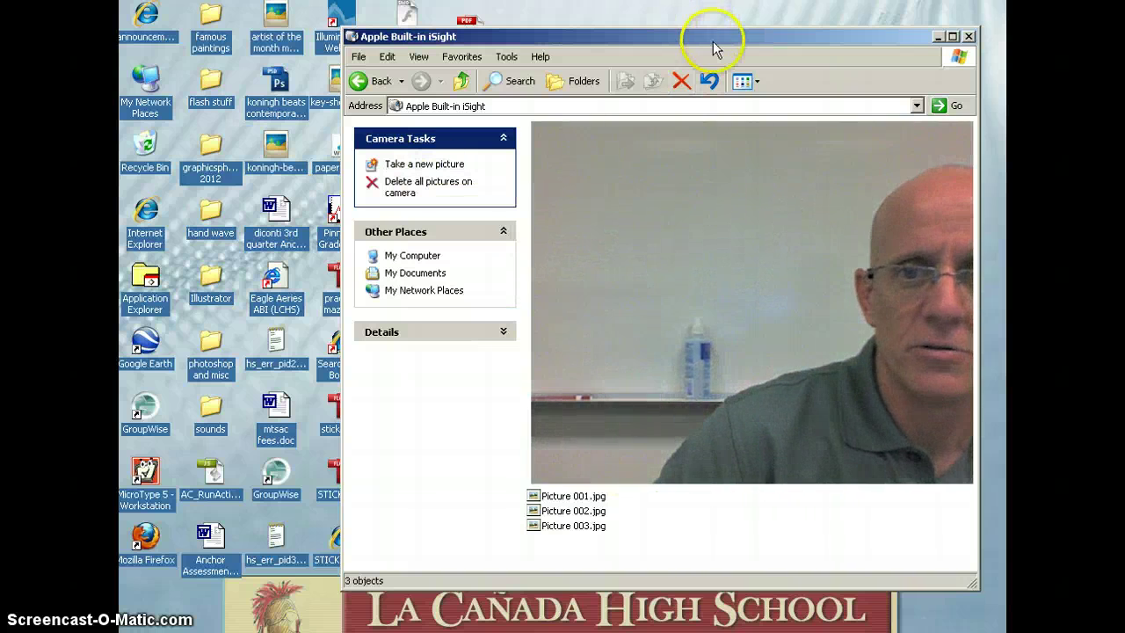
drag(712, 41, 596, 24)
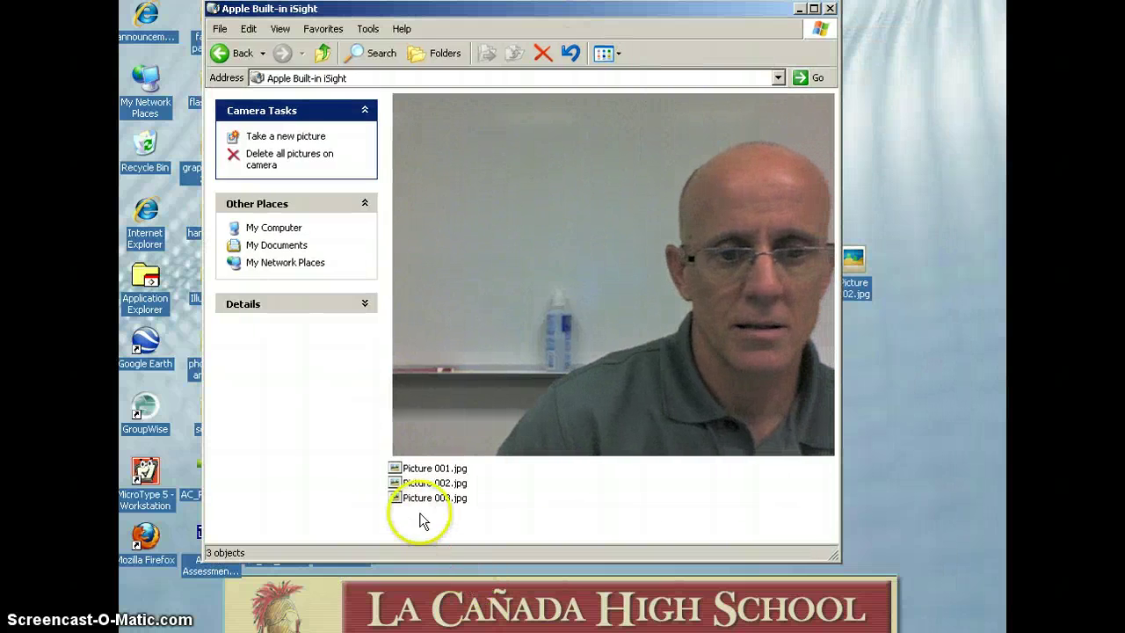
- Copy Picture 003.jpg from the camera window to the desktop and put the camera window away
click(422, 468)
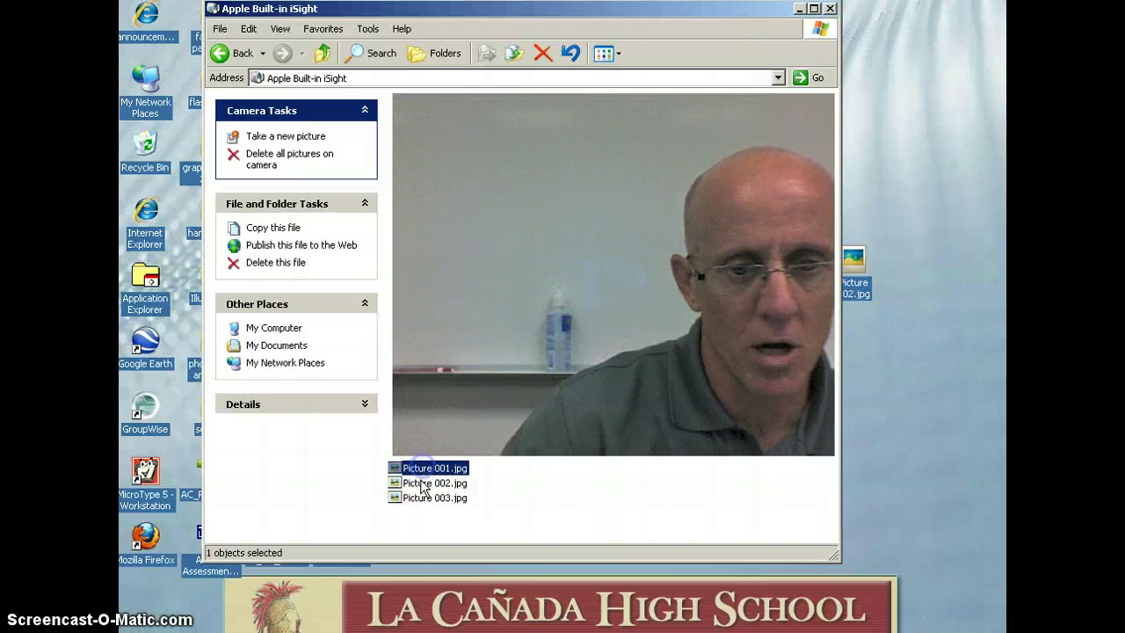
click(424, 483)
click(426, 498)
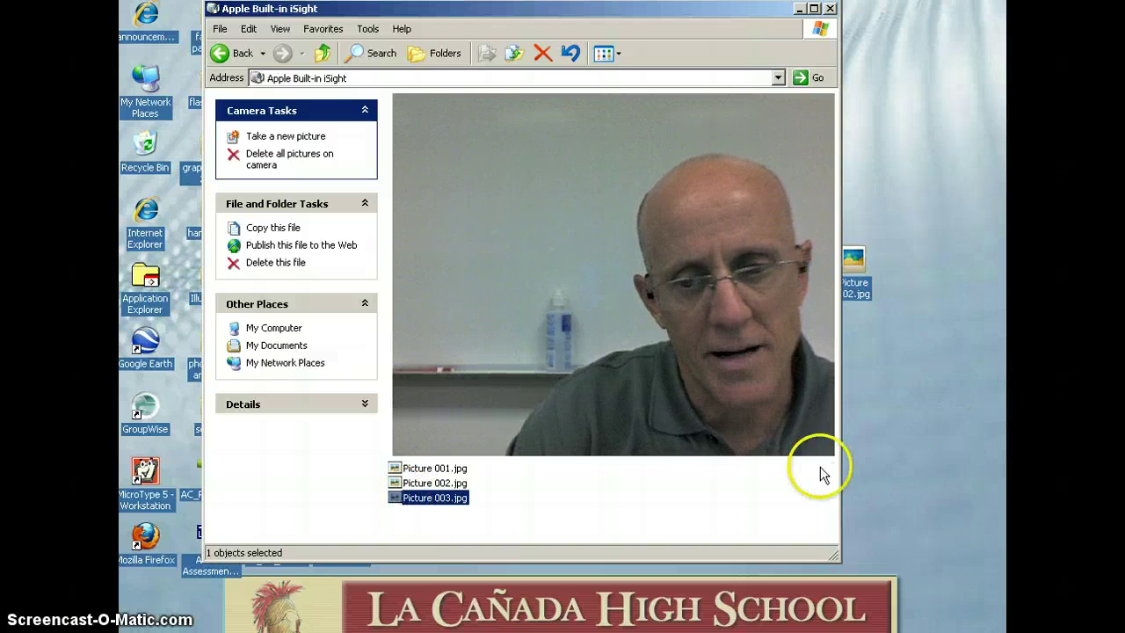
drag(397, 498, 434, 498)
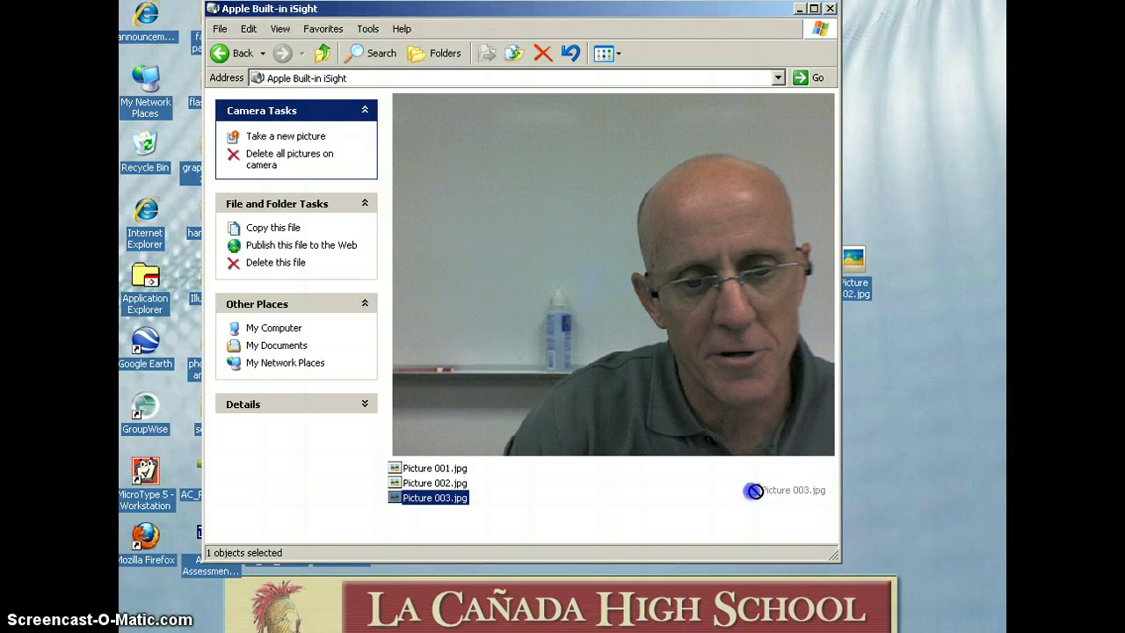
drag(799, 476, 899, 345)
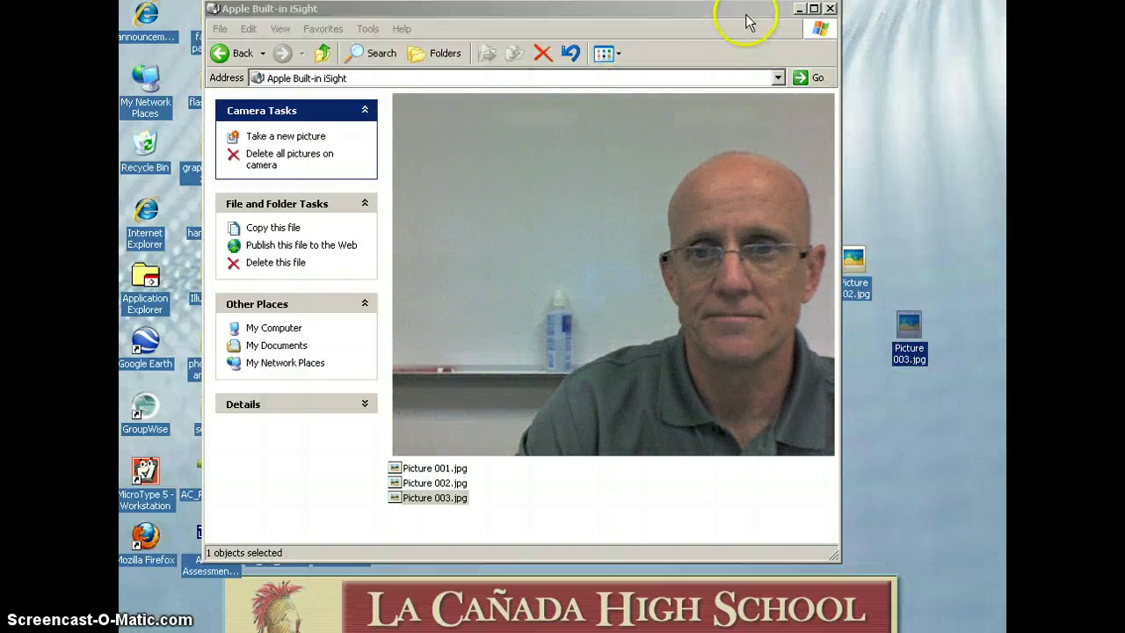
drag(745, 18, 720, 35)
click(773, 30)
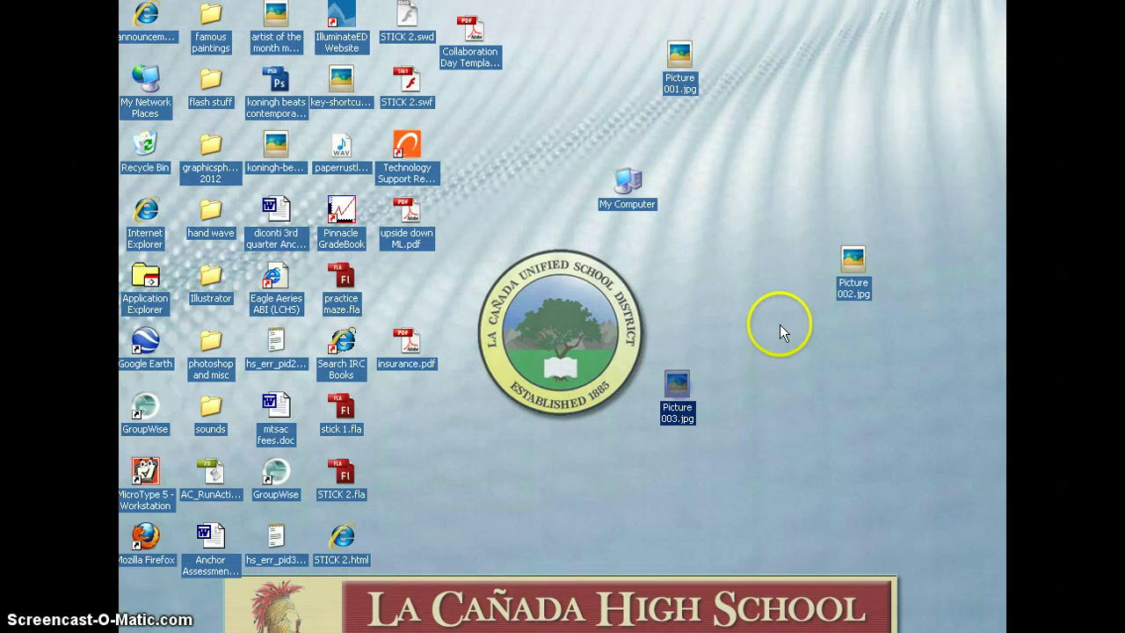
- Rearrange the Picture 001, 002 and 003 image files on the empty area of the desktop
click(675, 391)
drag(693, 320, 702, 286)
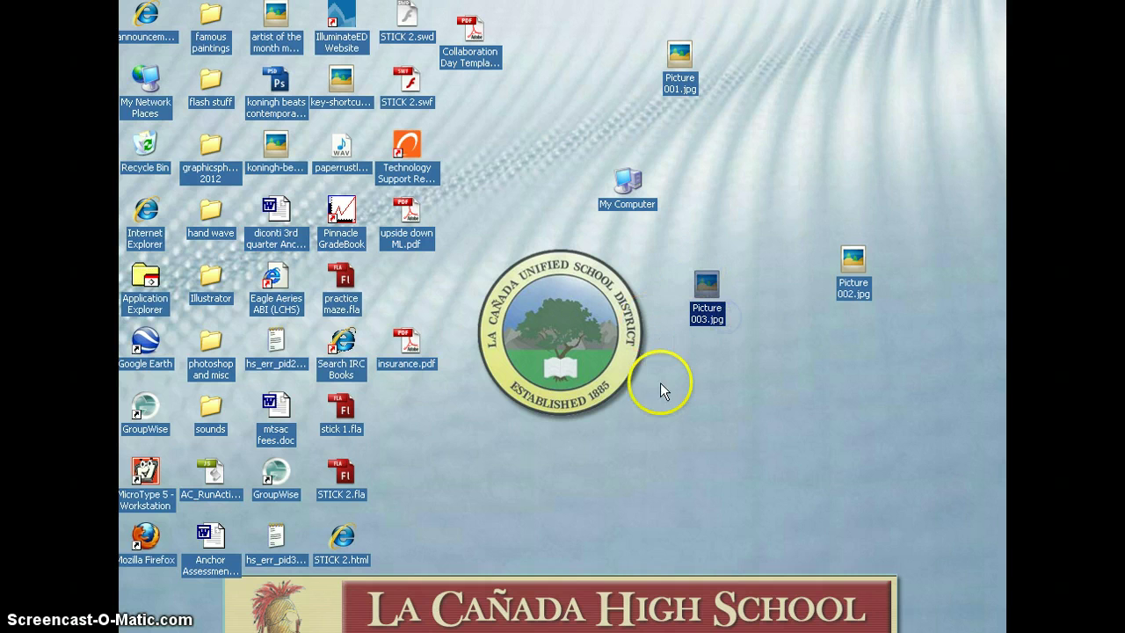
drag(714, 273, 731, 310)
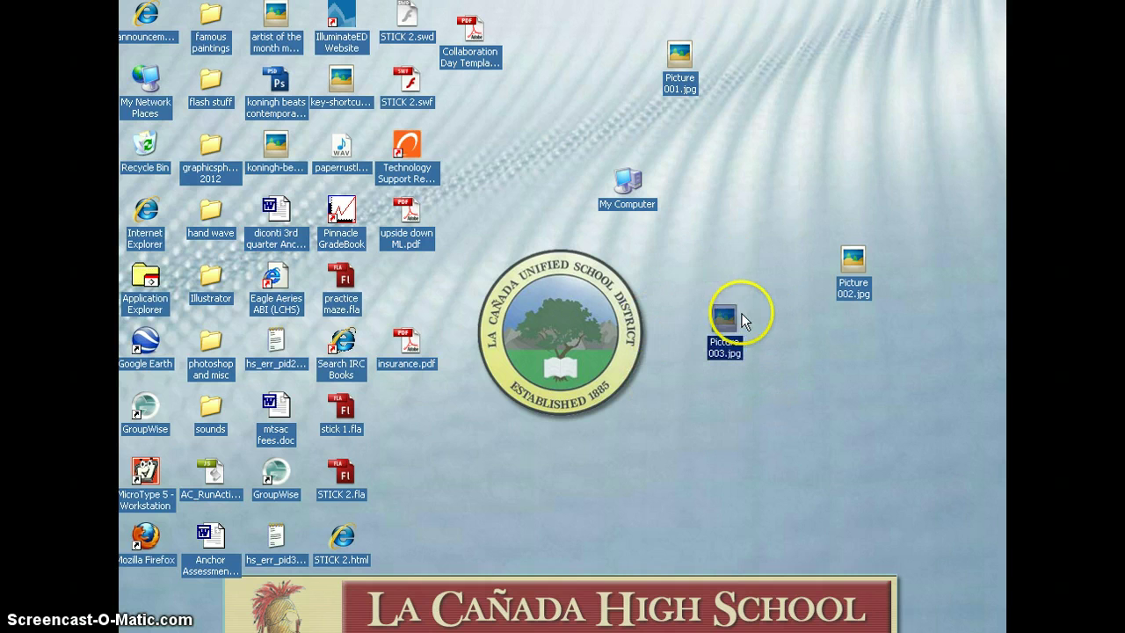
click(856, 257)
drag(817, 180, 695, 86)
drag(726, 322, 773, 251)
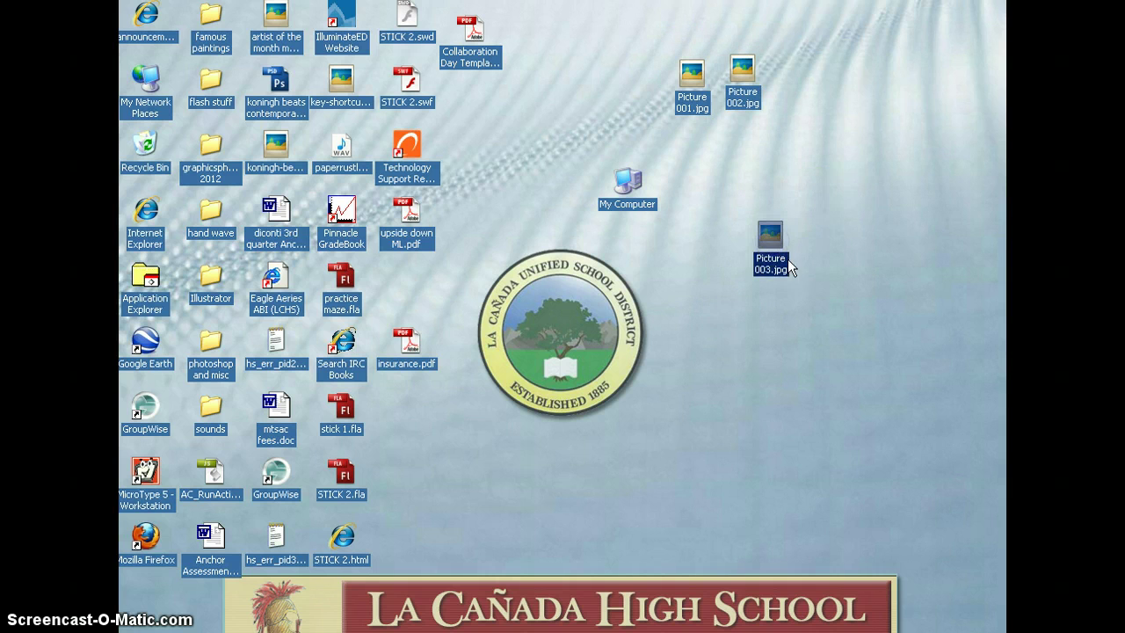
click(779, 236)
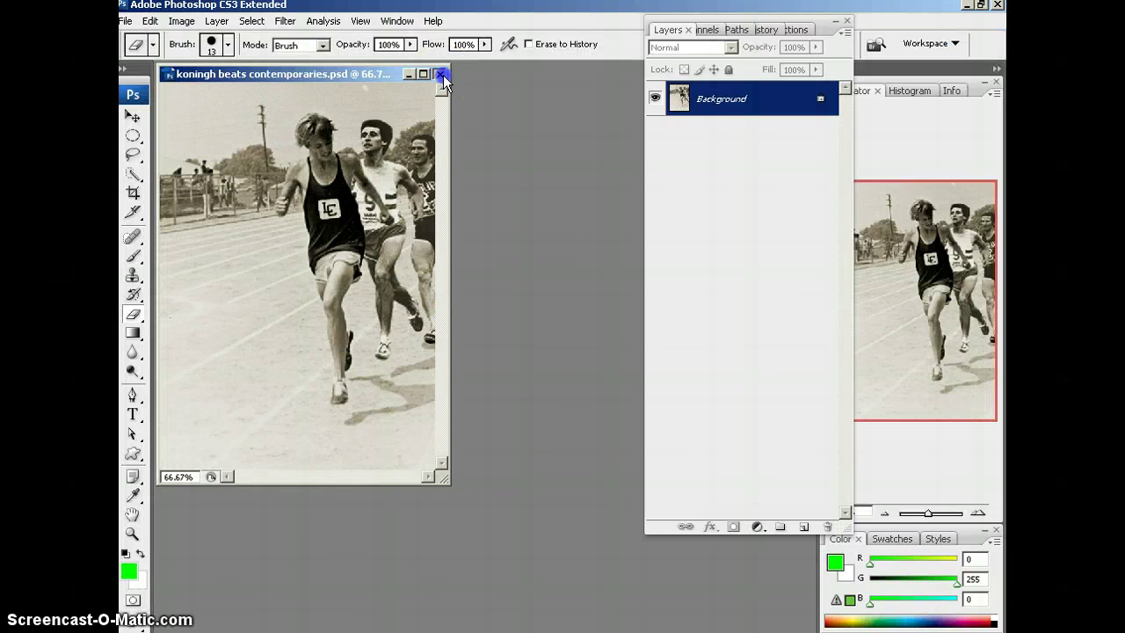
- In Photoshop, close the koningh beats contemporaries.psd document and open Picture 003.jpg from the Desktop
click(441, 74)
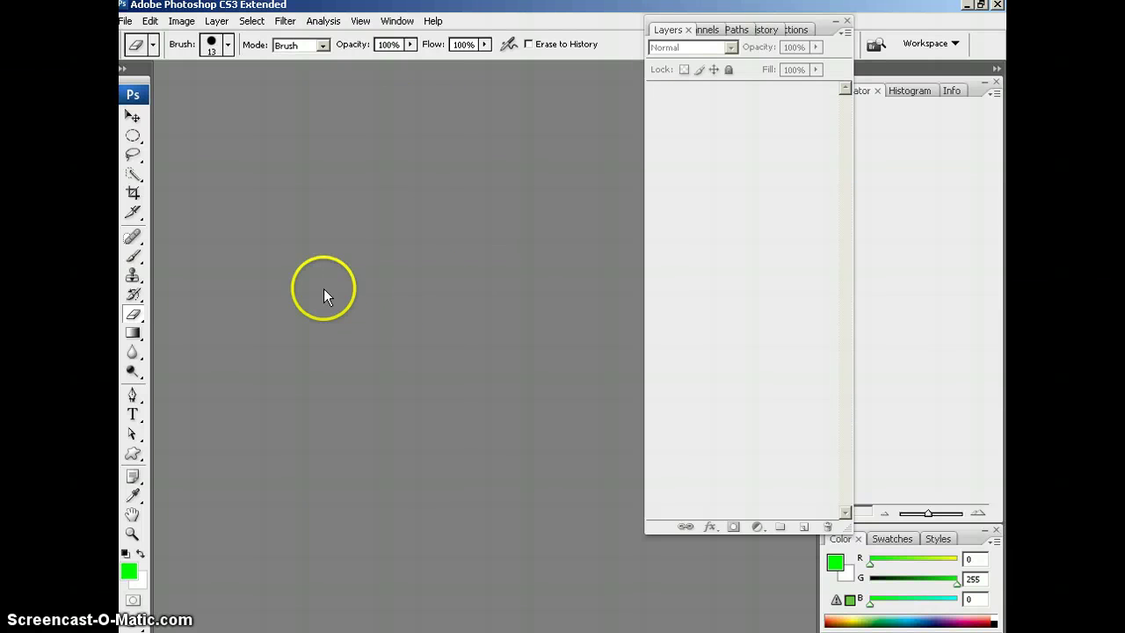
double_click(423, 323)
mouse_move(538, 41)
mouse_down()
mouse_move(560, 58)
mouse_move(554, 50)
mouse_up()
click(708, 340)
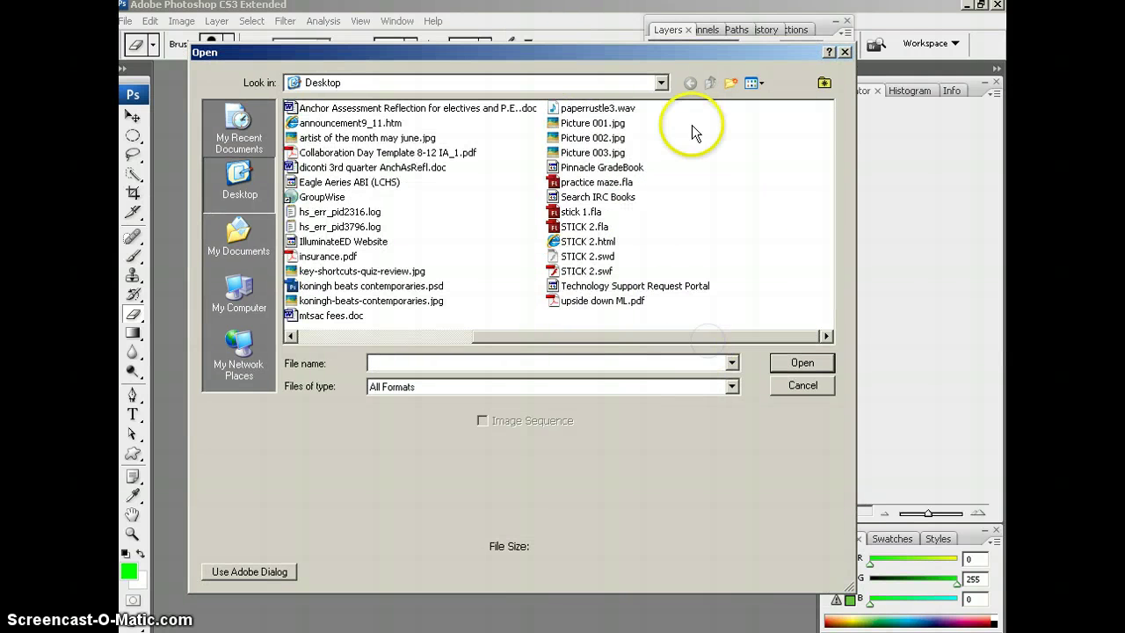
click(573, 154)
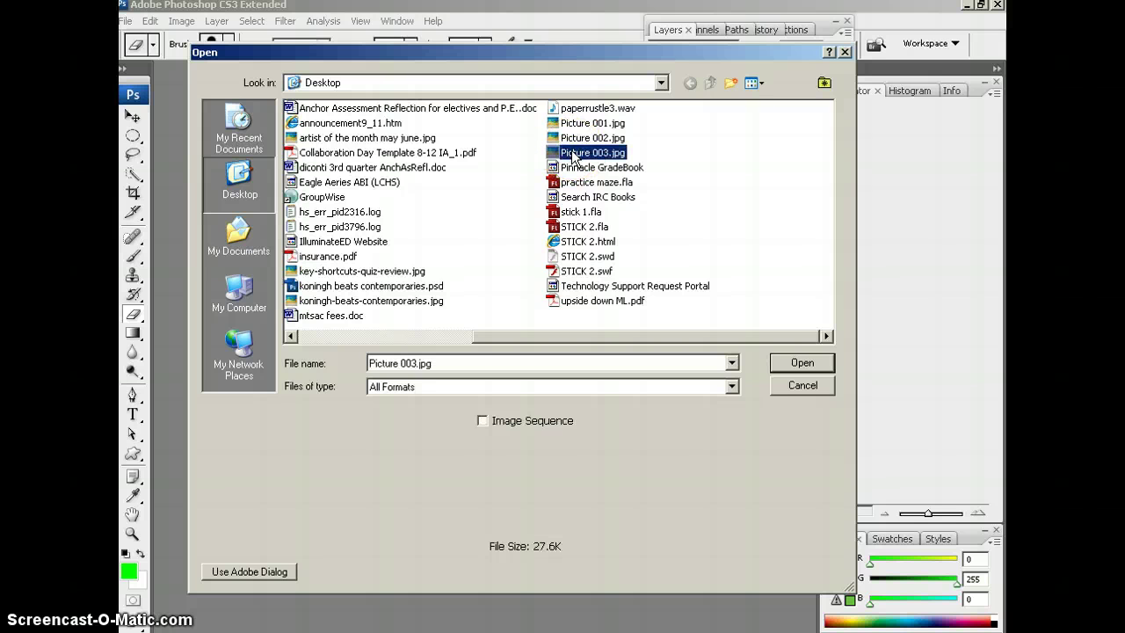
click(796, 364)
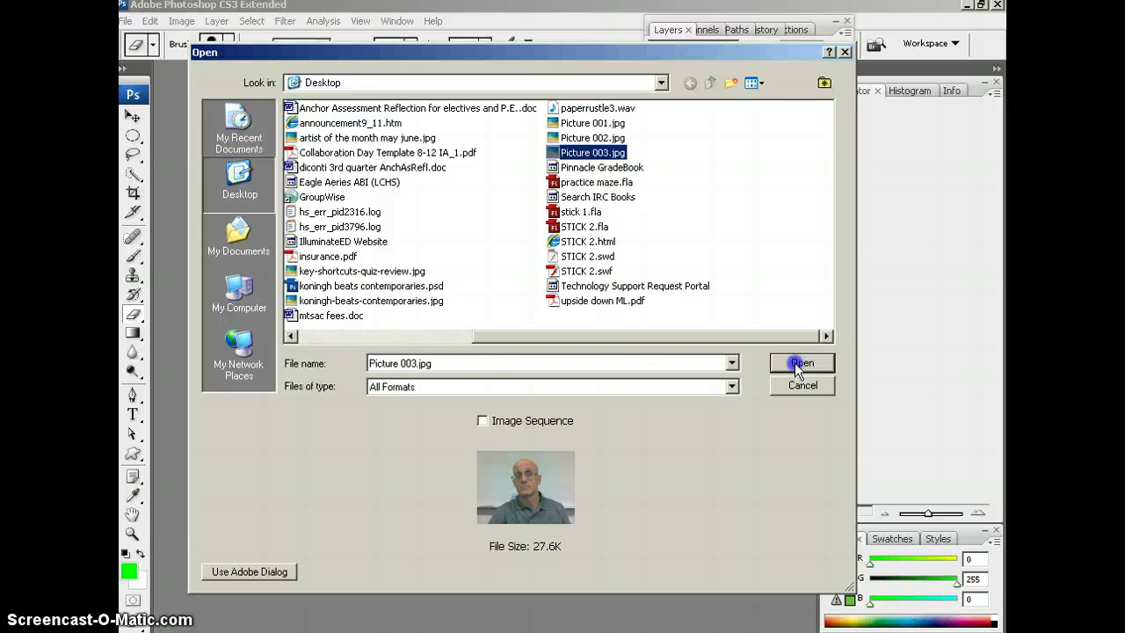
click(795, 362)
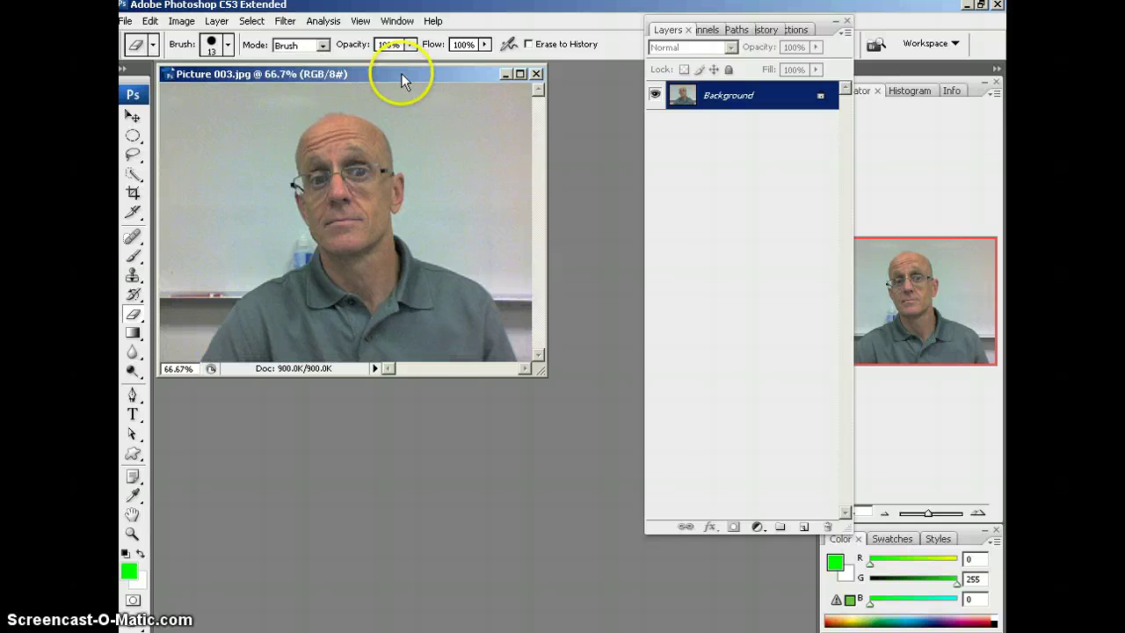
- Enlarge the photo's window and select the man's face, neck and shirt with the Quick Selection tool
drag(401, 73, 435, 99)
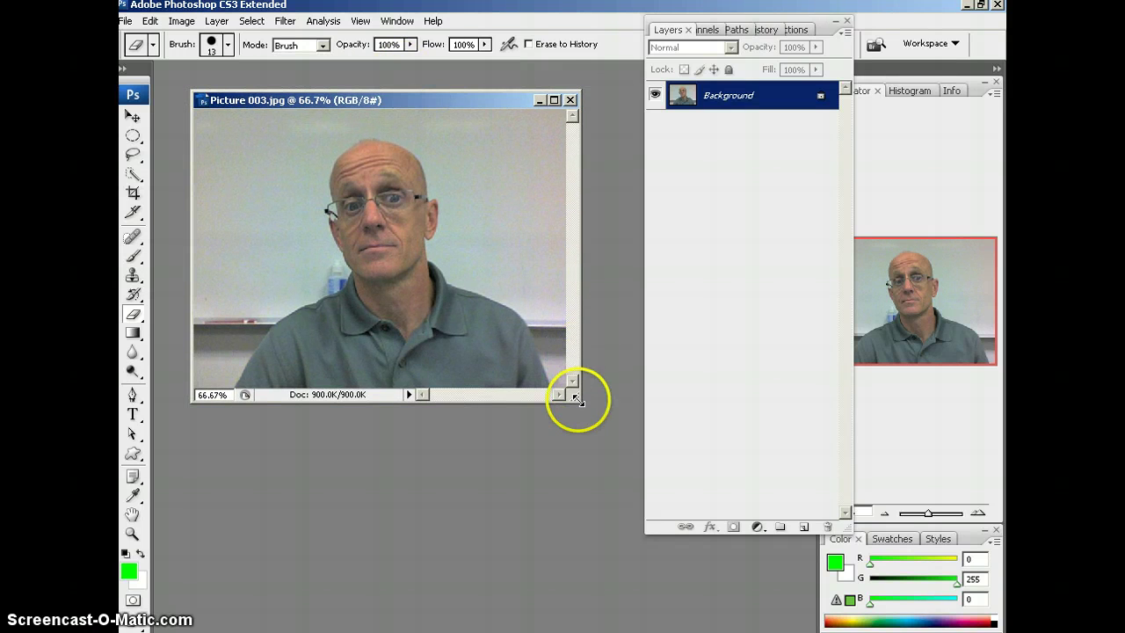
drag(578, 400, 613, 466)
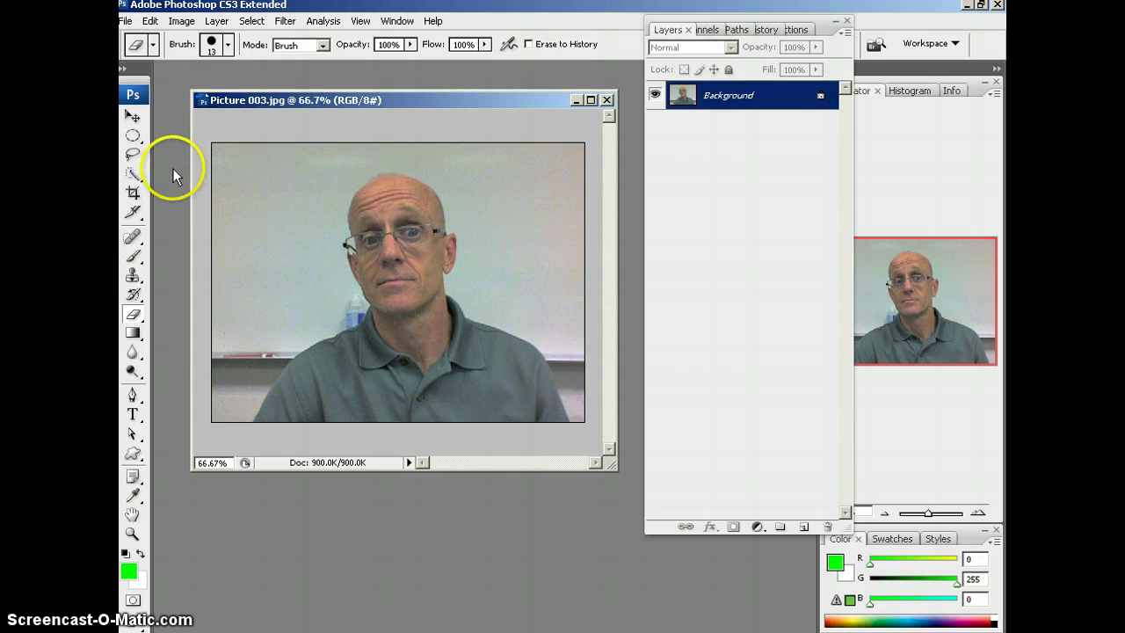
click(137, 173)
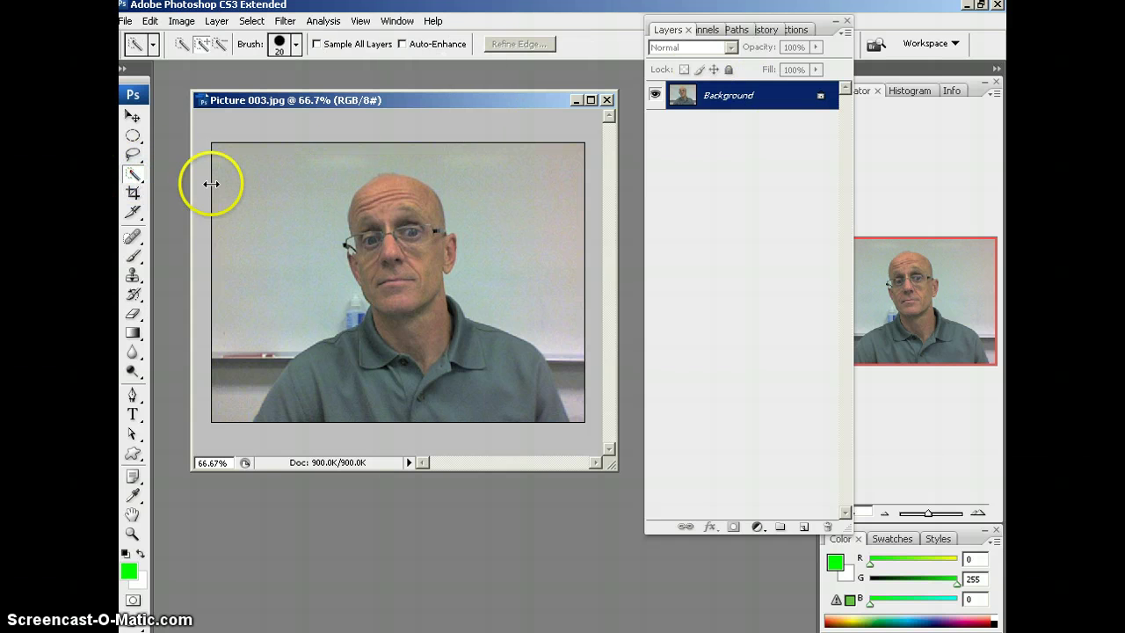
click(387, 210)
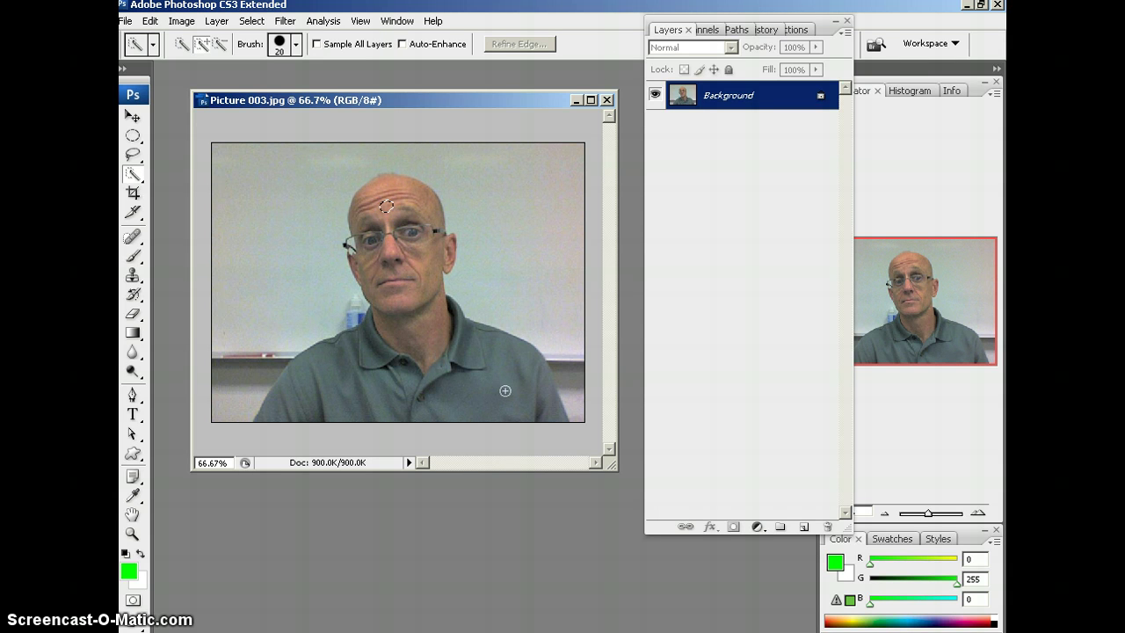
drag(395, 219, 400, 281)
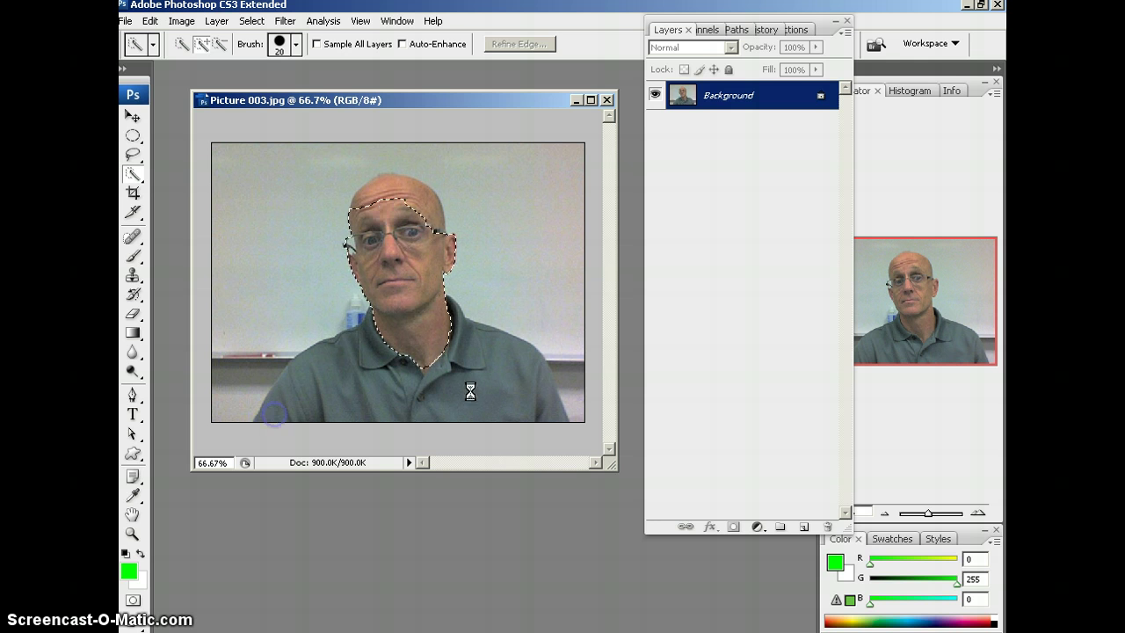
mouse_move(471, 392)
mouse_down()
mouse_move(273, 414)
mouse_move(327, 395)
mouse_up()
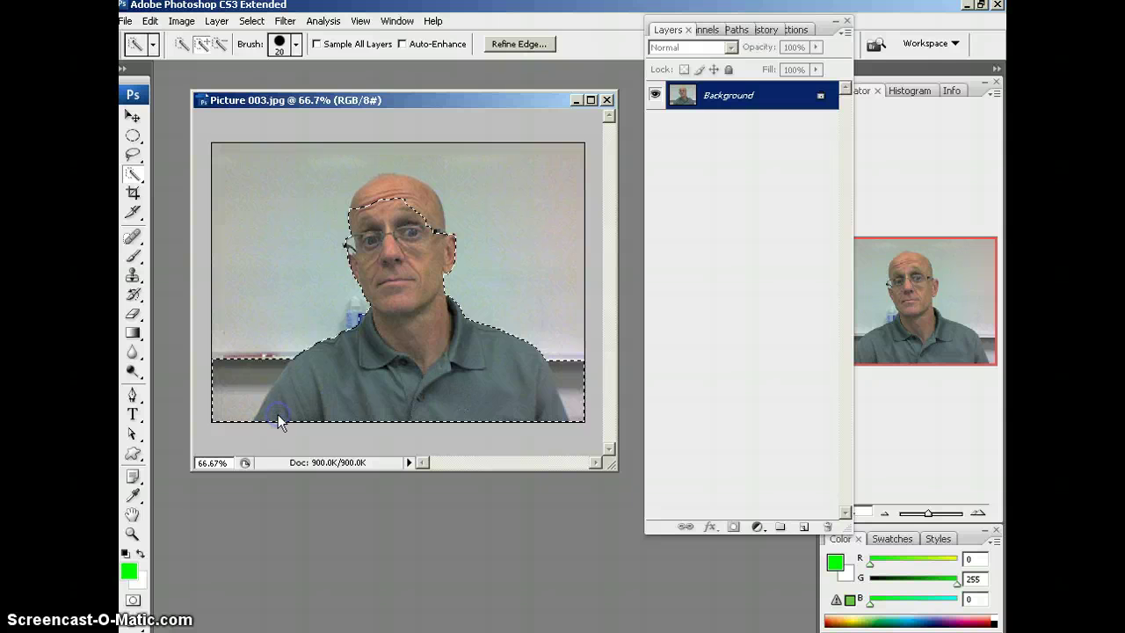
- Refine the selection by adding the top of the head and subtracting the background beside the shoulders and neck
mouse_move(277, 414)
mouse_down()
mouse_move(284, 352)
mouse_move(234, 401)
mouse_move(477, 322)
mouse_move(370, 231)
mouse_move(380, 189)
mouse_move(421, 202)
mouse_up()
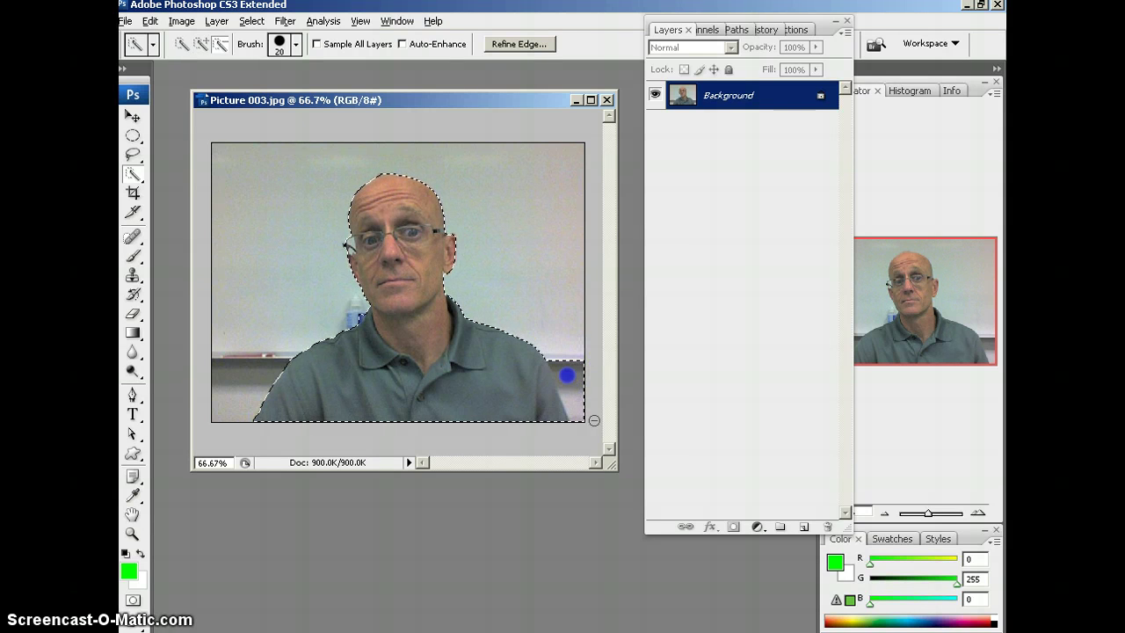
drag(591, 411, 630, 466)
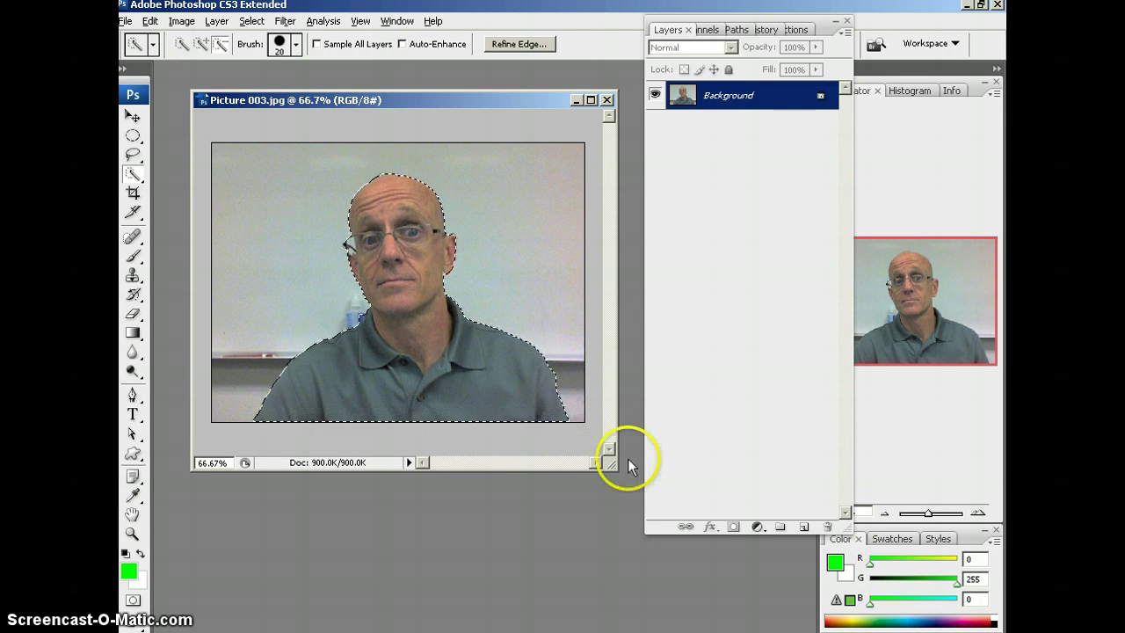
drag(377, 313, 355, 314)
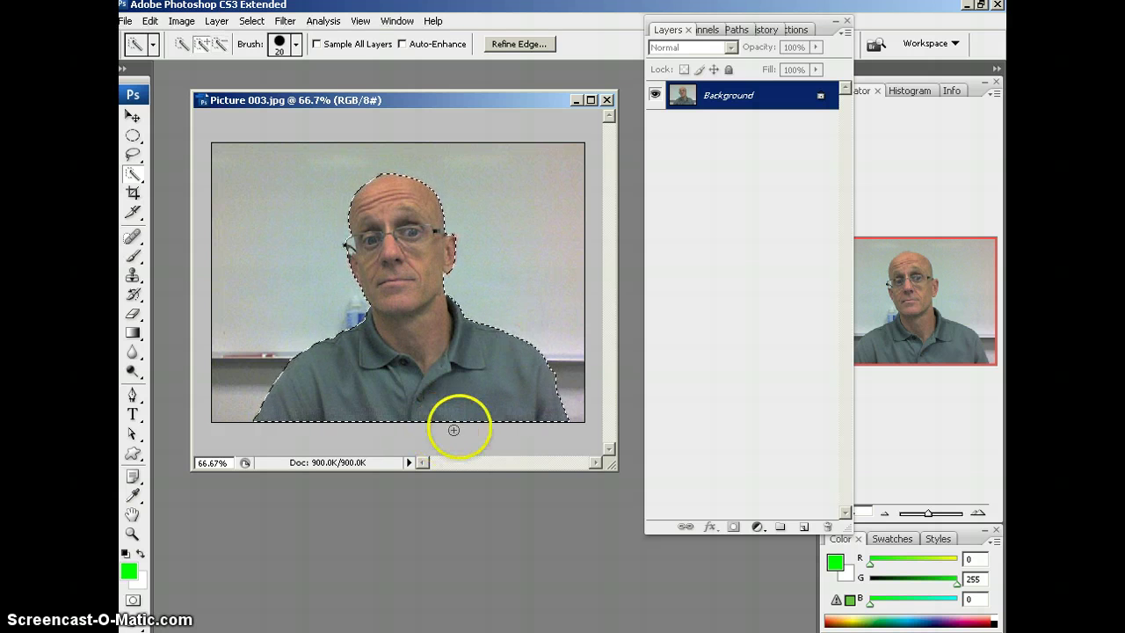
- Switch to the Brush tool and bring up the full brush settings, placed clear of the photo
click(135, 256)
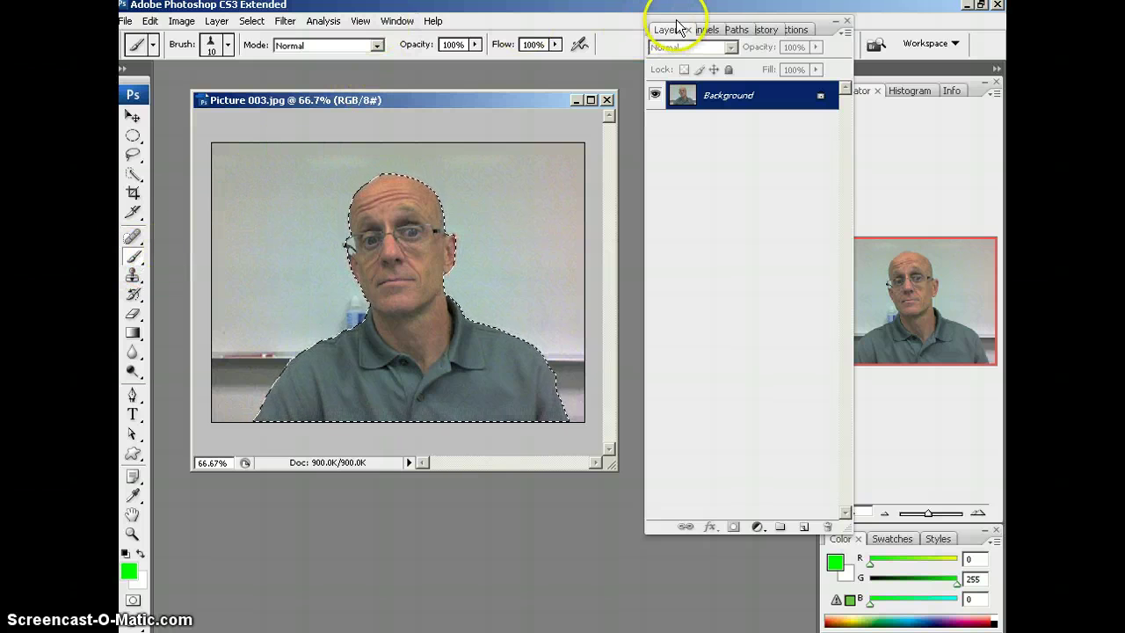
drag(661, 27, 665, 101)
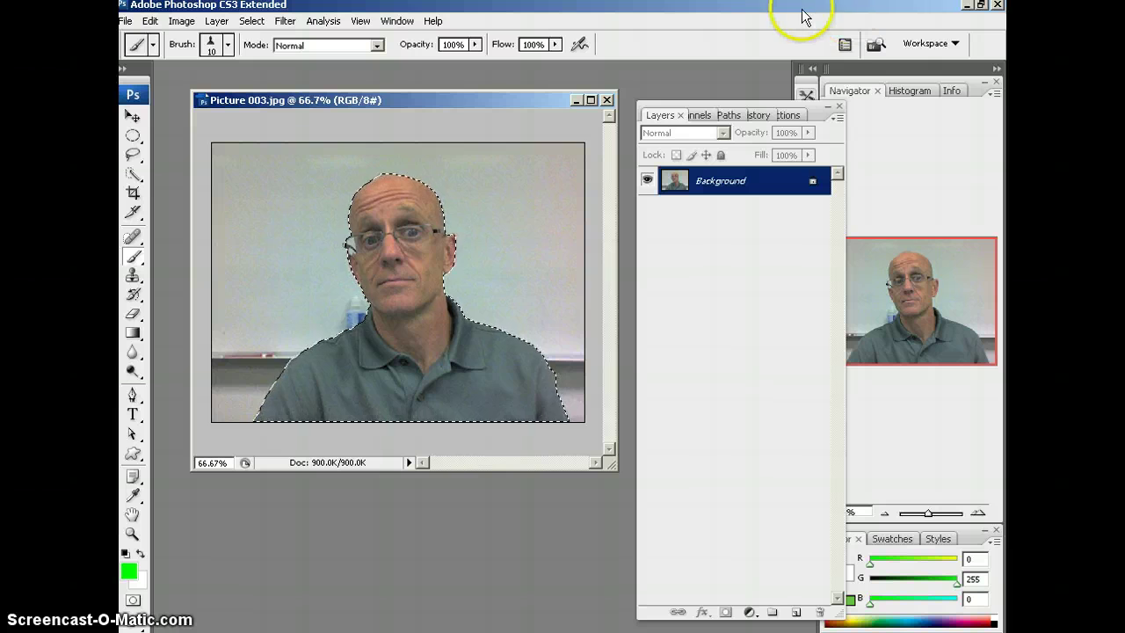
click(845, 46)
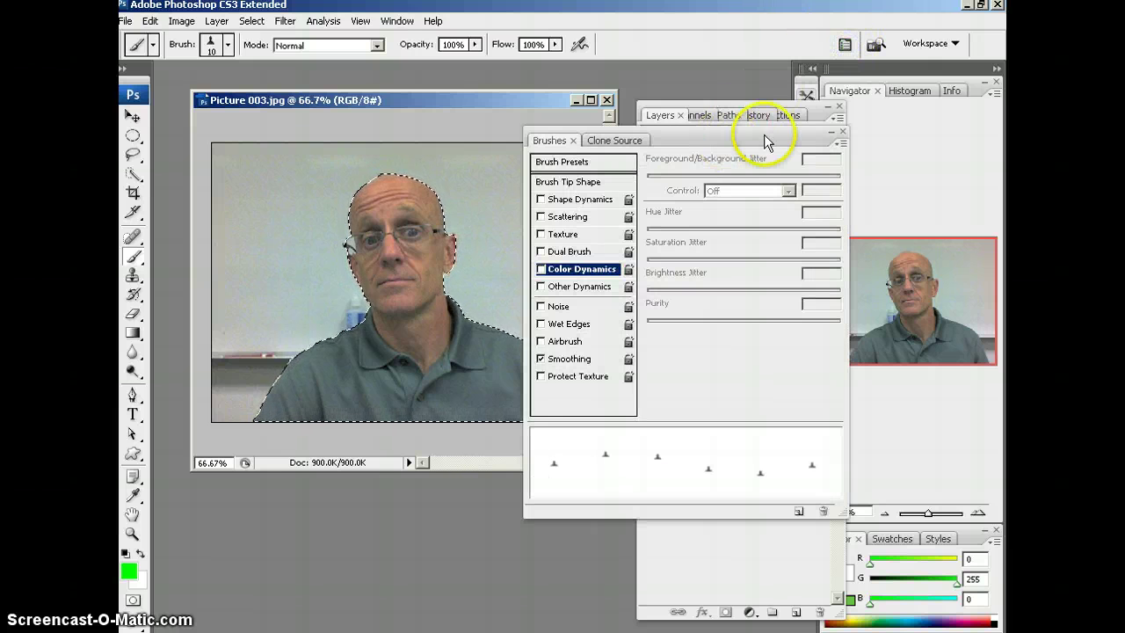
drag(753, 146, 873, 133)
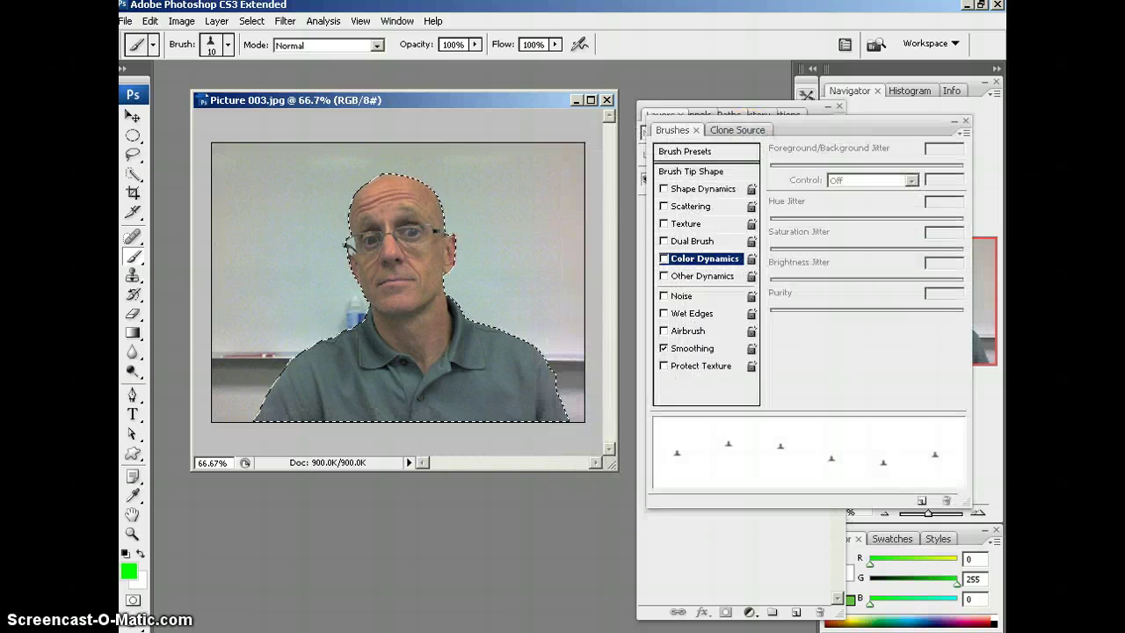
- Define the selected man as a new brush preset named me
click(150, 21)
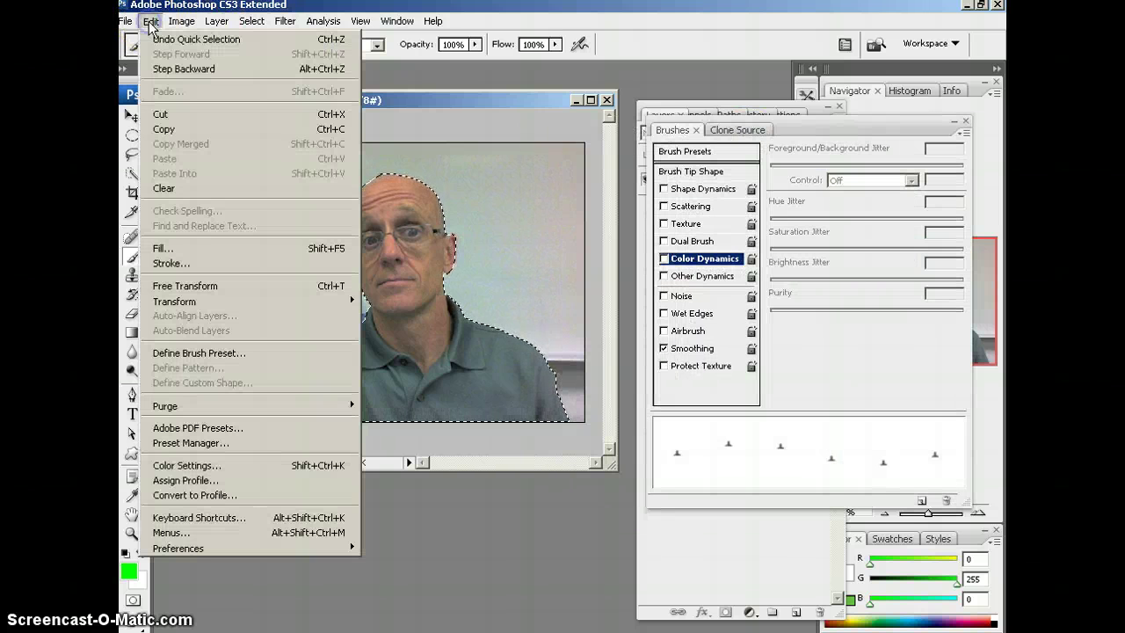
click(197, 356)
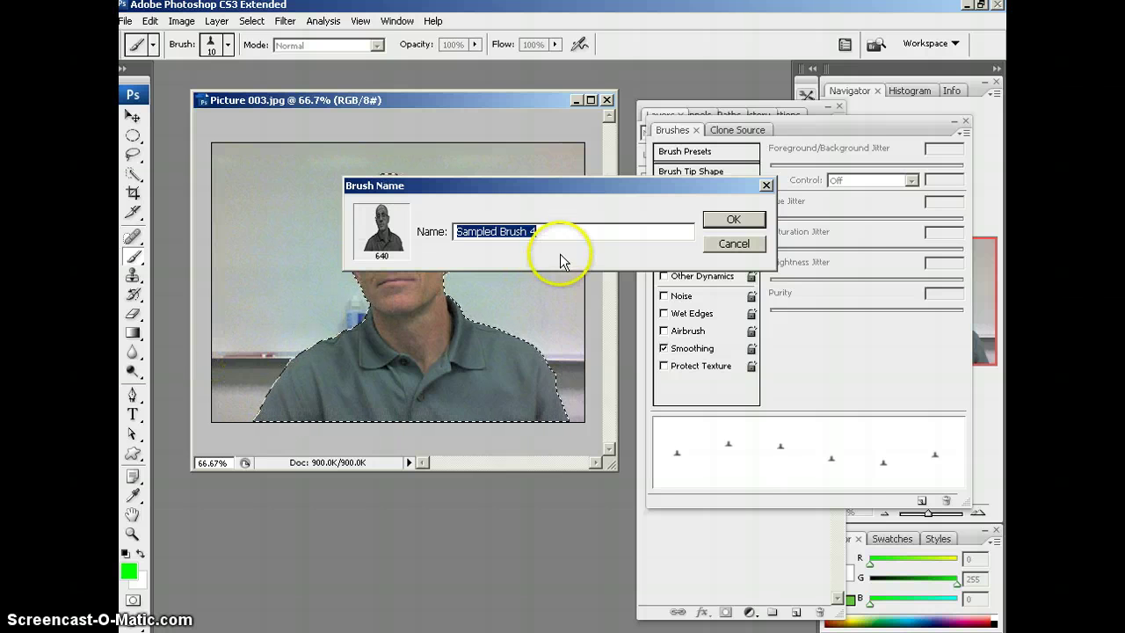
text(me)
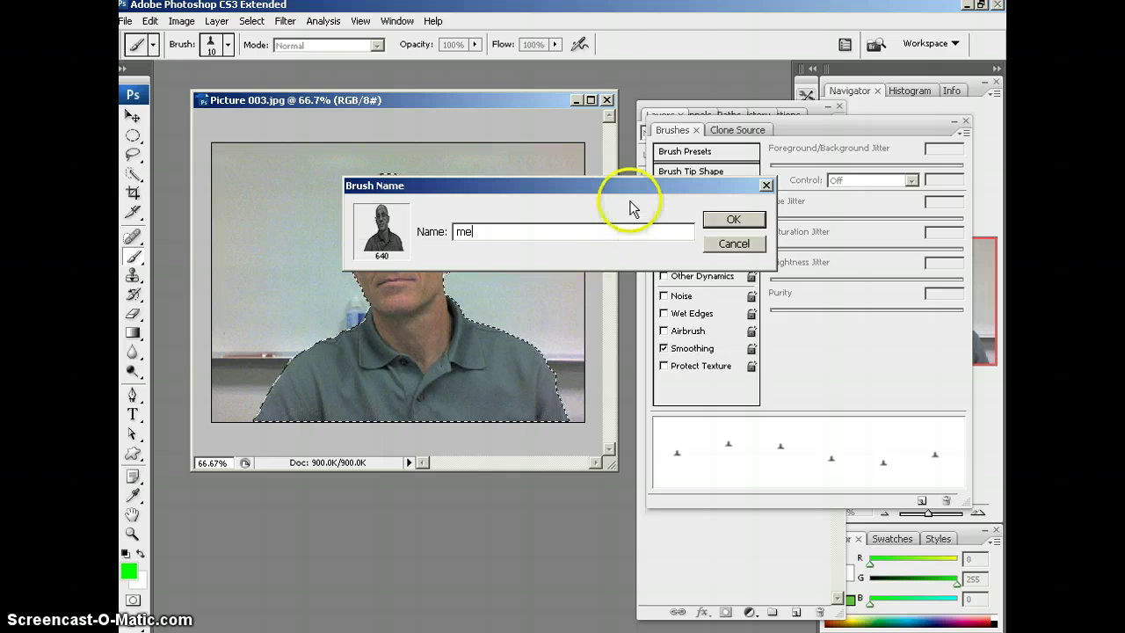
click(735, 220)
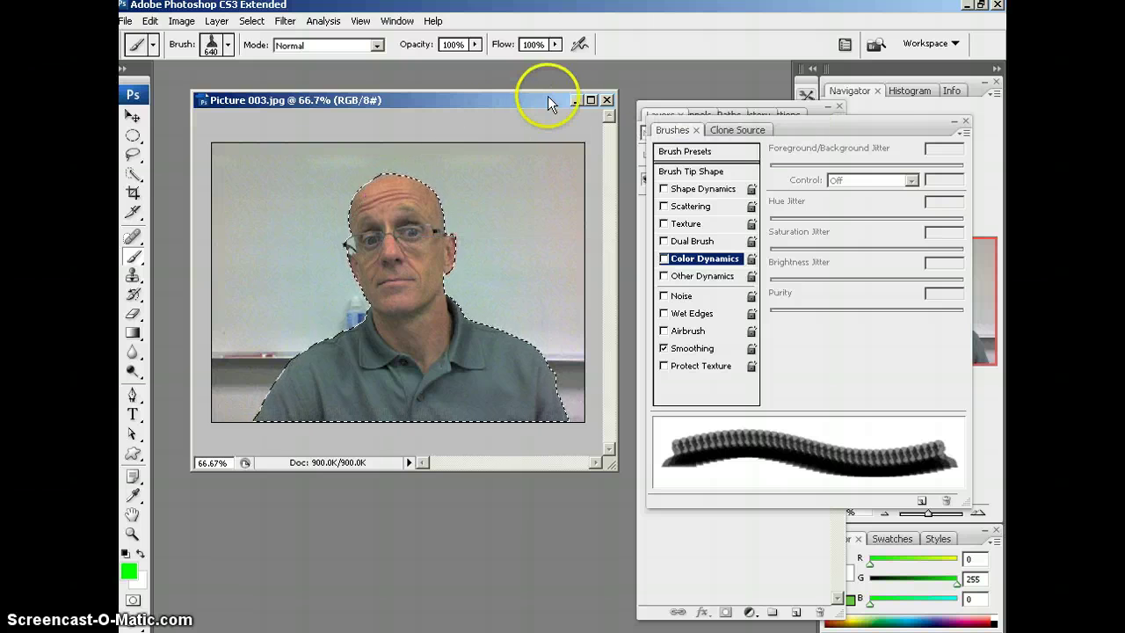
- Minimize the photo and create a 5 x 5 inch white RGB document at 72 pixels/inch, named with the author's username followed by "_me brush"
click(576, 99)
click(126, 20)
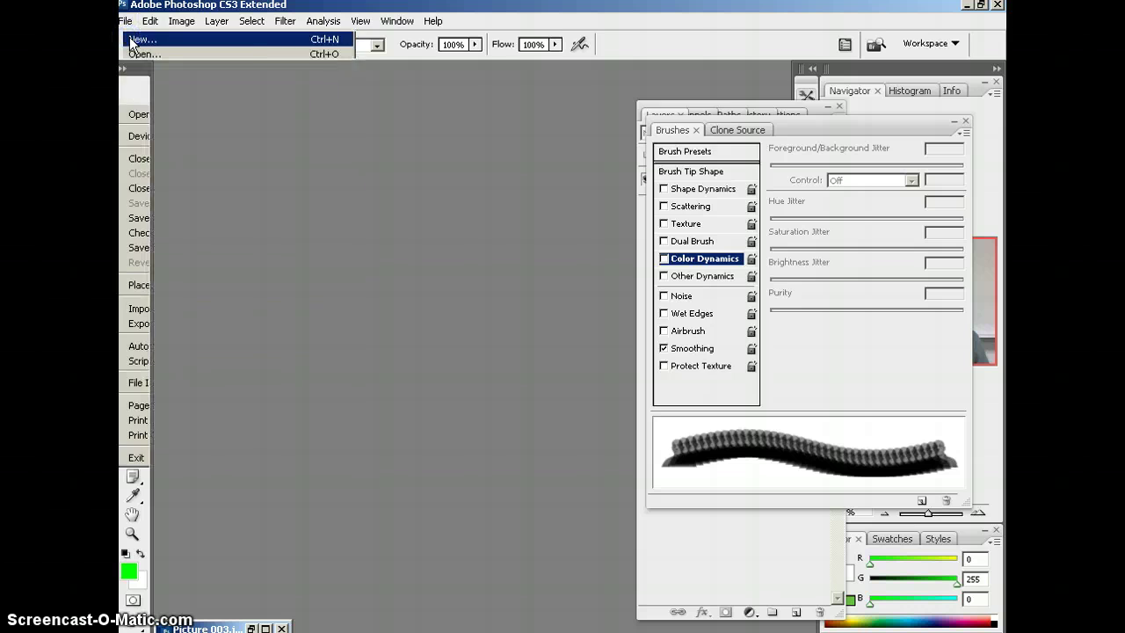
click(130, 39)
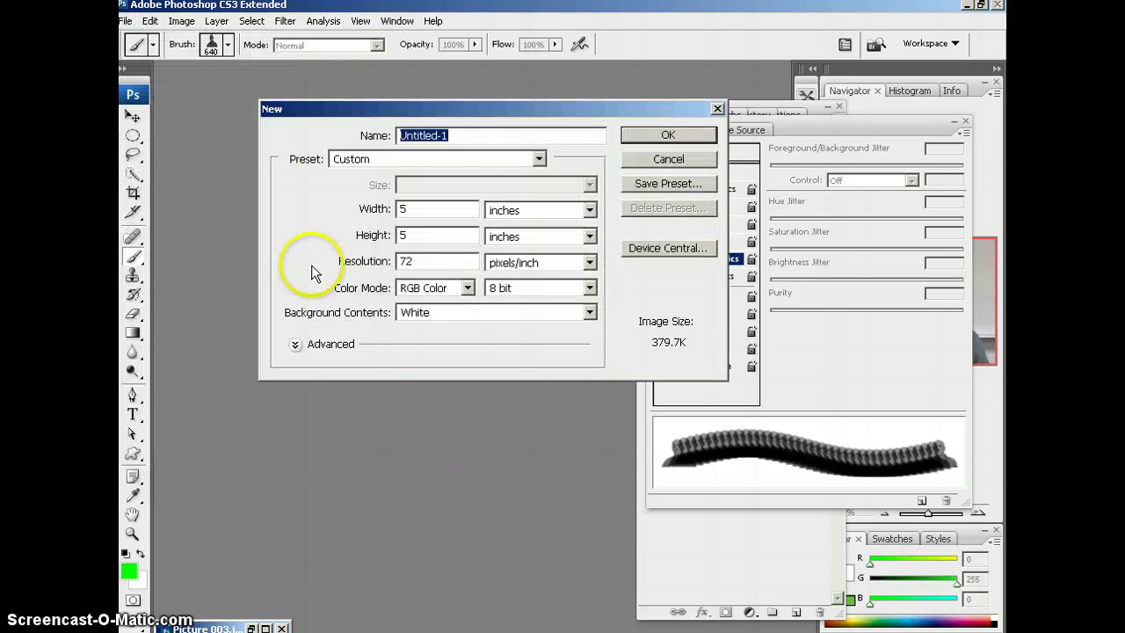
click(419, 208)
click(413, 236)
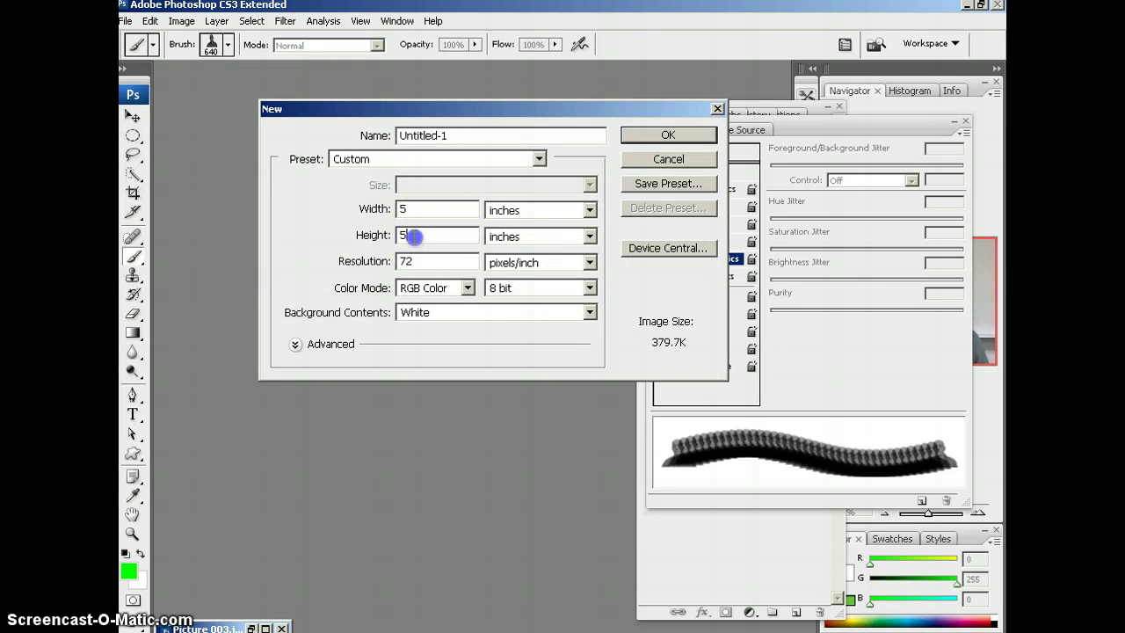
click(460, 134)
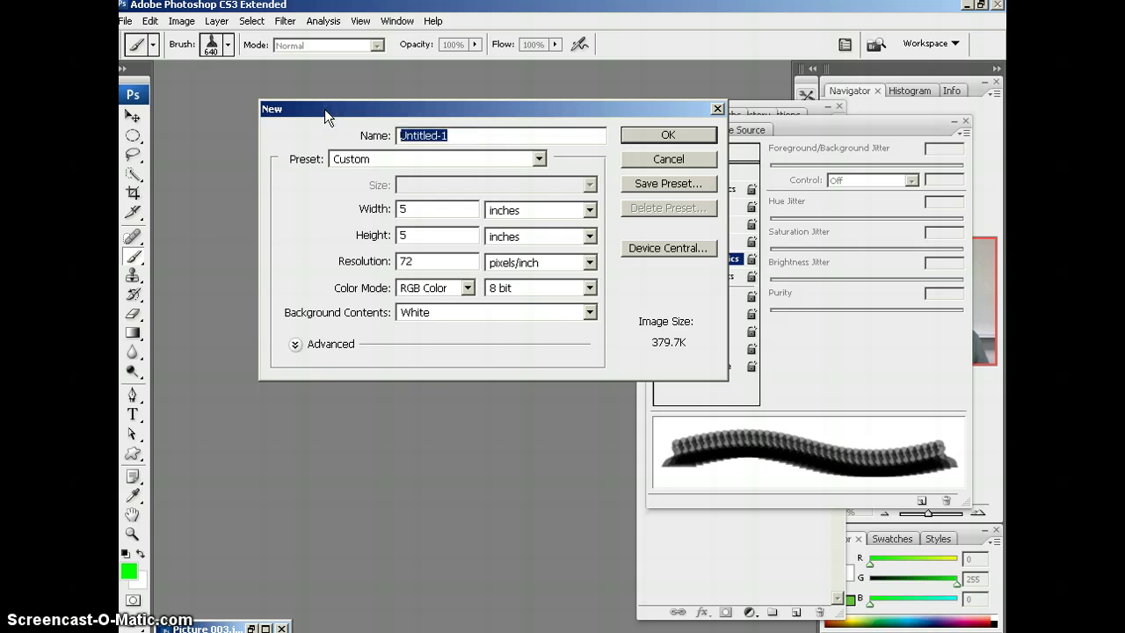
text(adiconti_me brush)
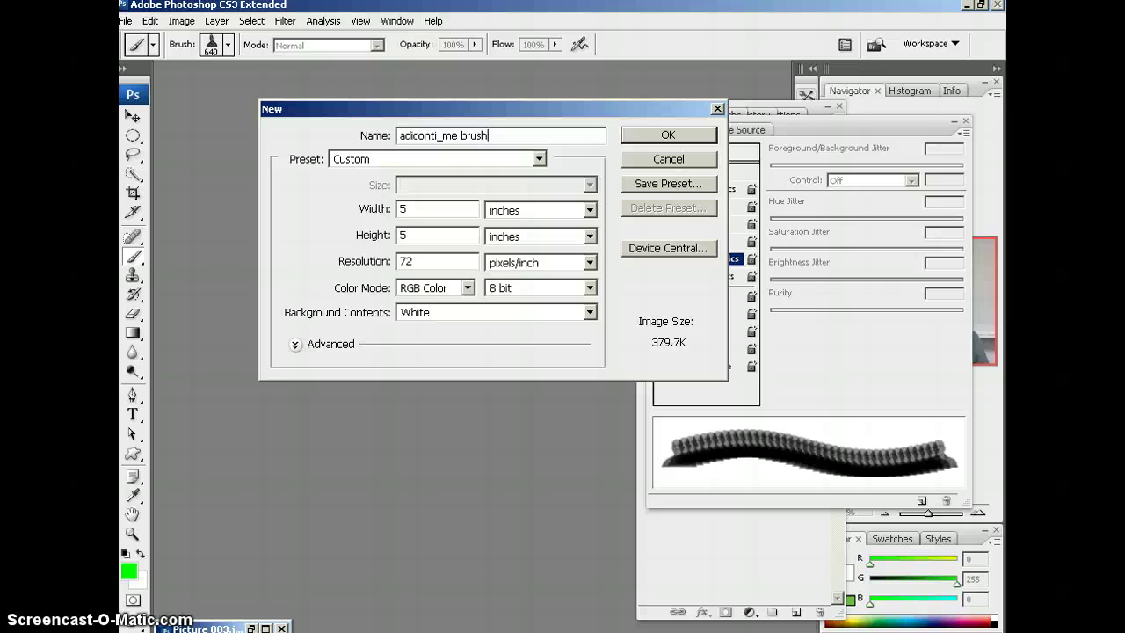
click(647, 133)
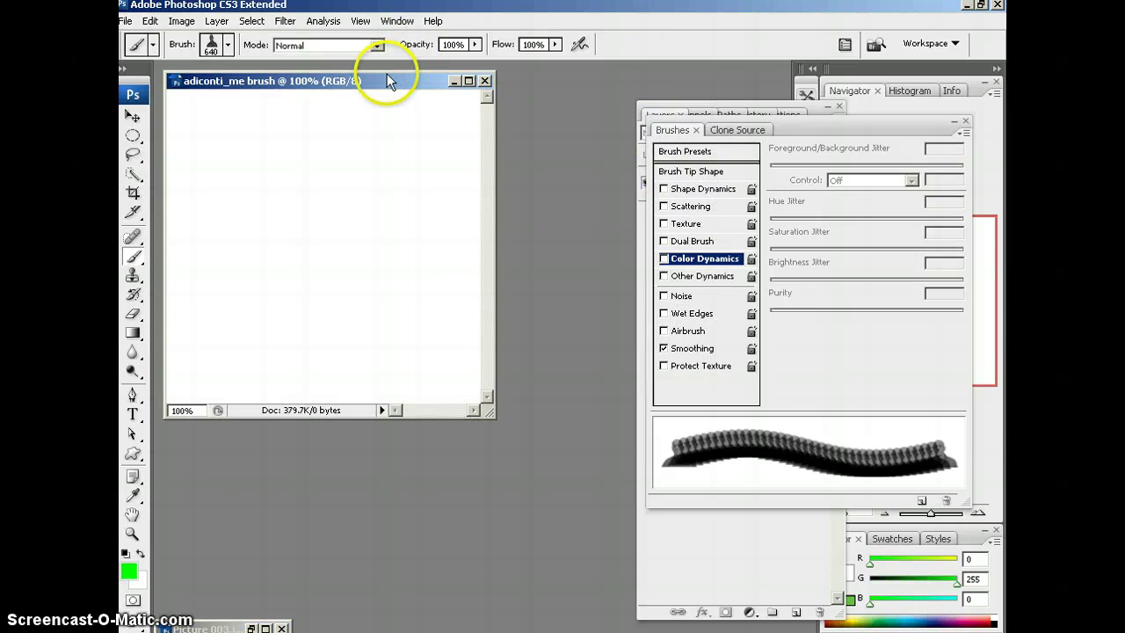
- Enlarge the blank document's window around its canvas and arrange the brush settings and layers beside it
drag(384, 82, 401, 88)
drag(506, 420, 567, 493)
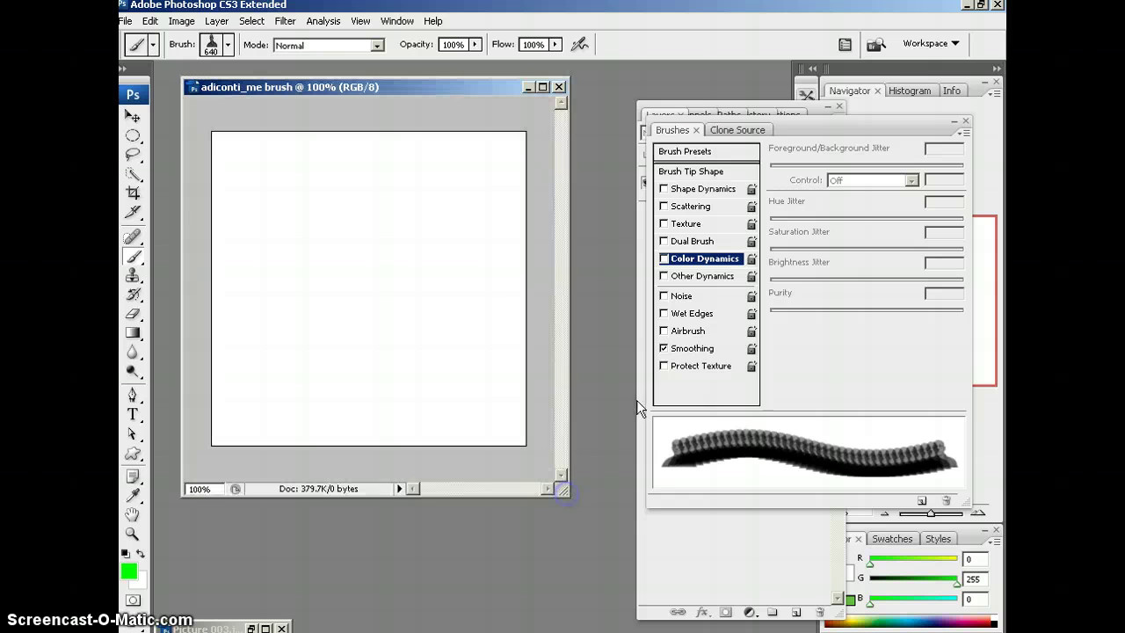
drag(819, 130, 750, 156)
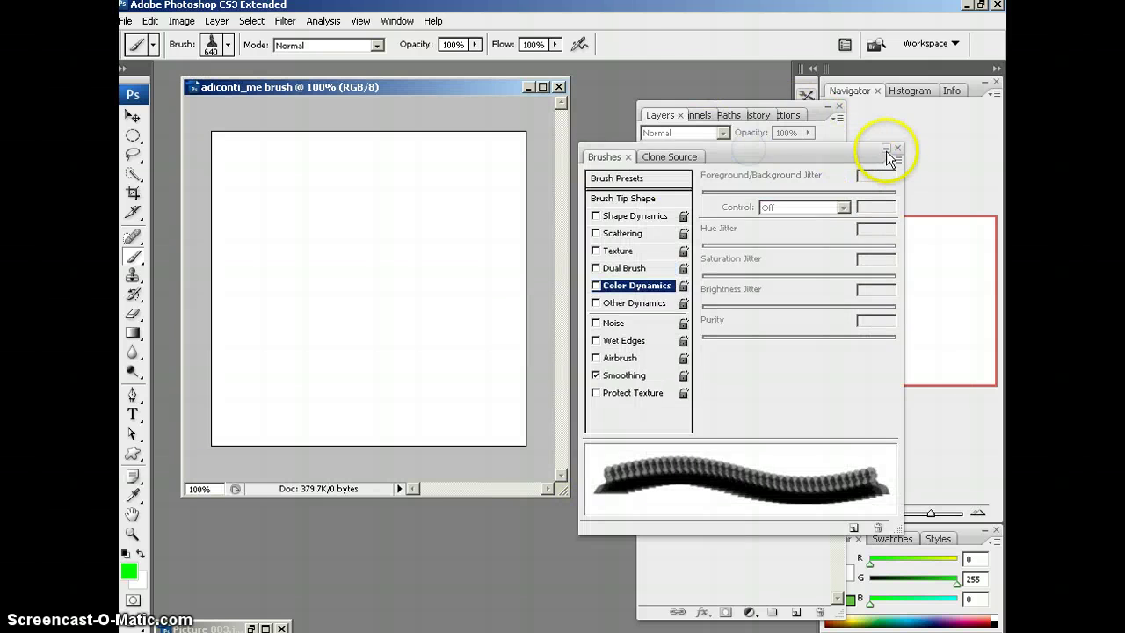
click(886, 148)
drag(713, 114, 675, 93)
mouse_move(828, 195)
mouse_down()
mouse_move(889, 477)
mouse_move(809, 464)
mouse_up()
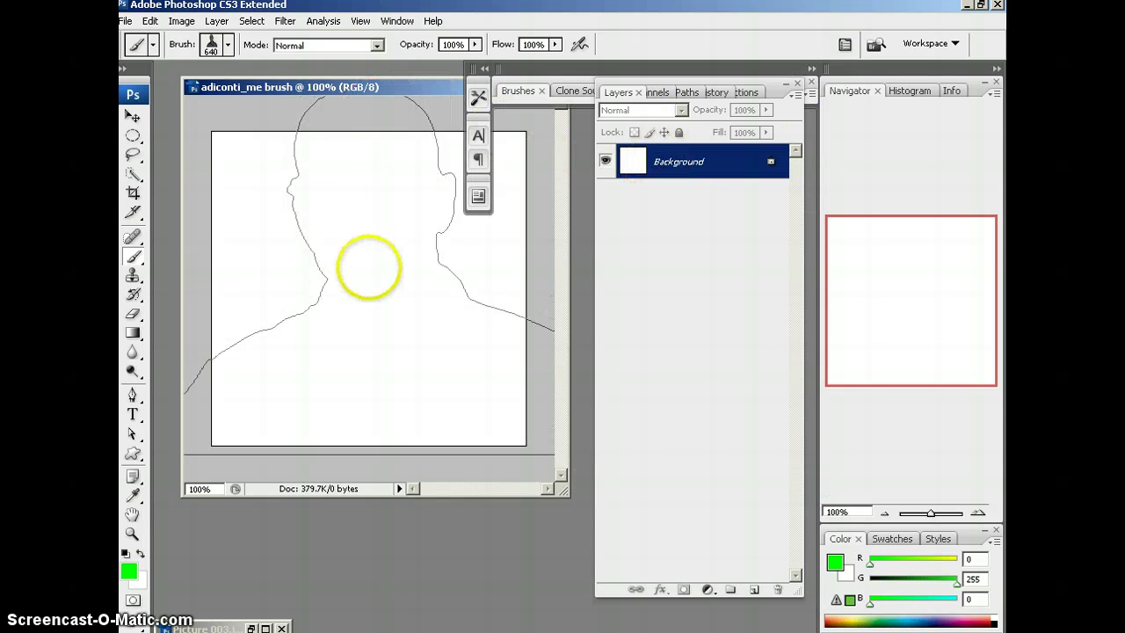
- Reduce the custom portrait brush's size to 200 px
key(bracketleft)
key(bracketleft)
key(bracketleft)
key(bracketleft)
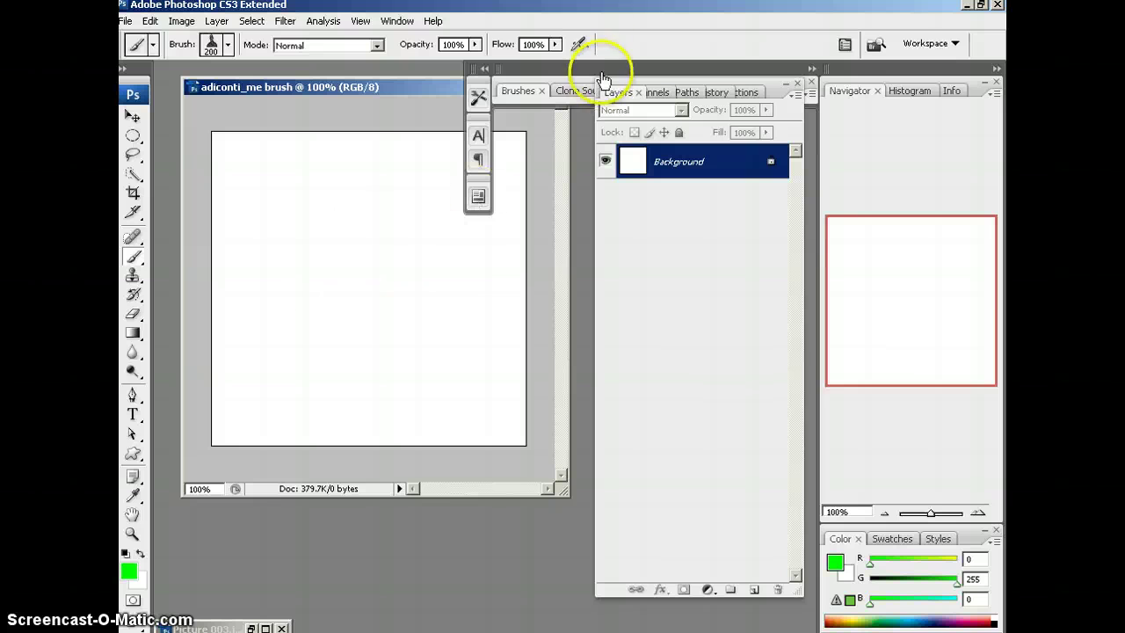
- Collapse the layers out of the way and choose the 640 px portrait brush from the brush presets
click(848, 45)
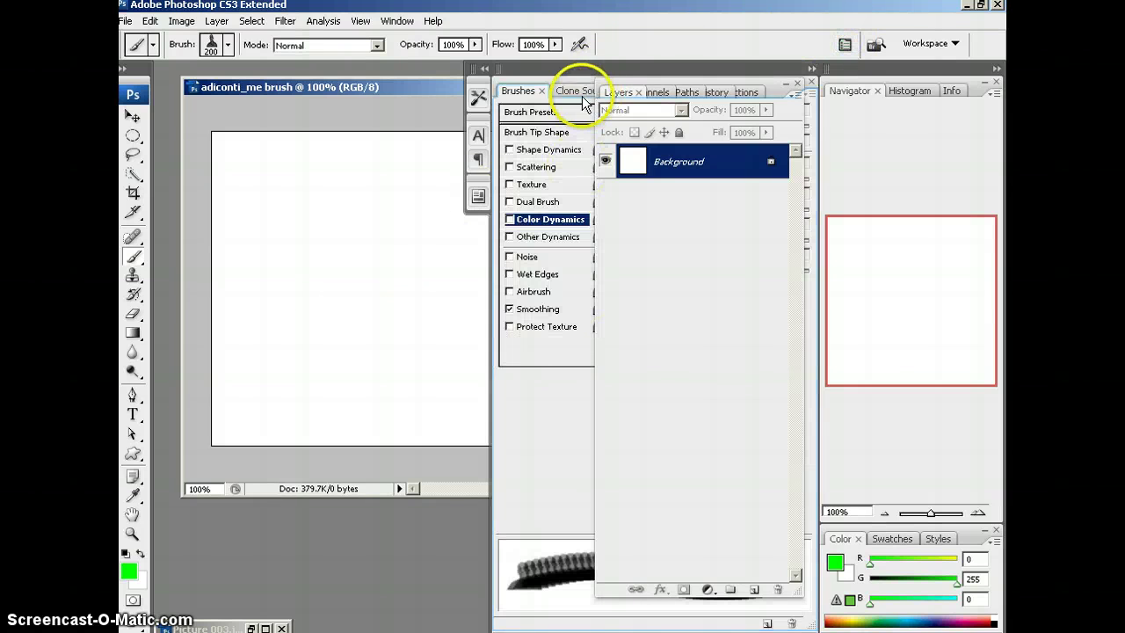
click(546, 81)
click(518, 92)
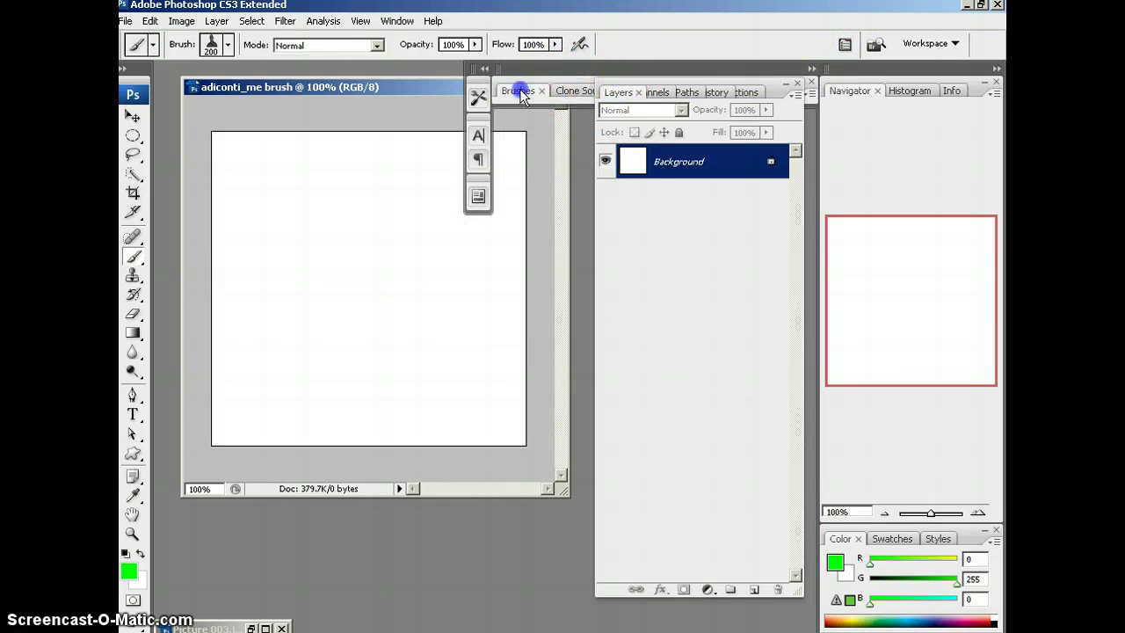
click(786, 85)
click(518, 92)
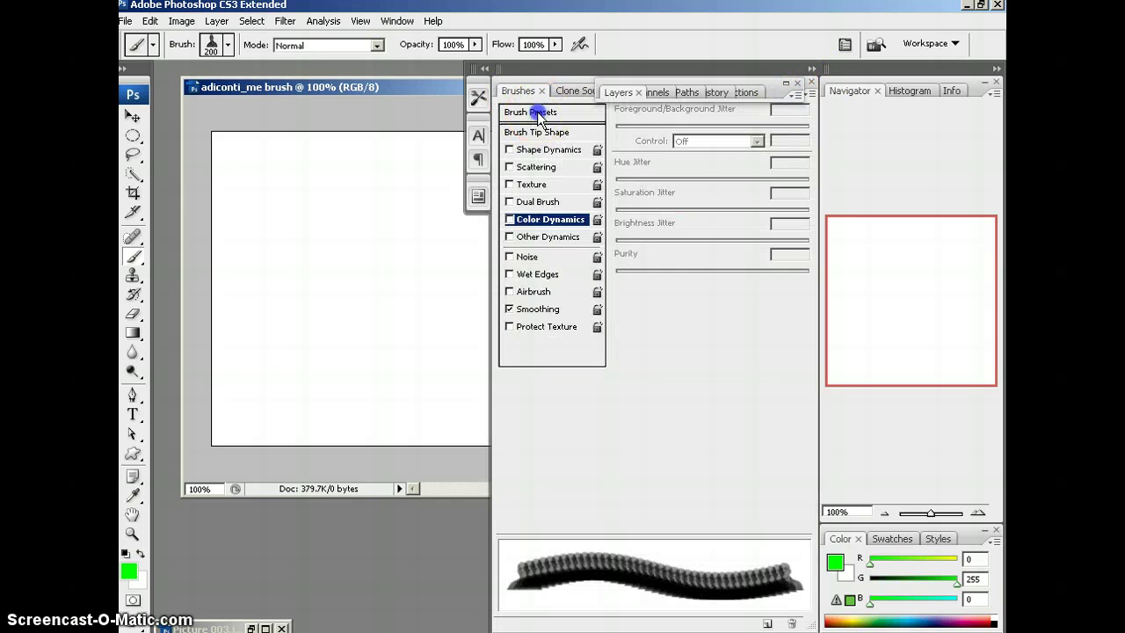
click(536, 112)
click(686, 482)
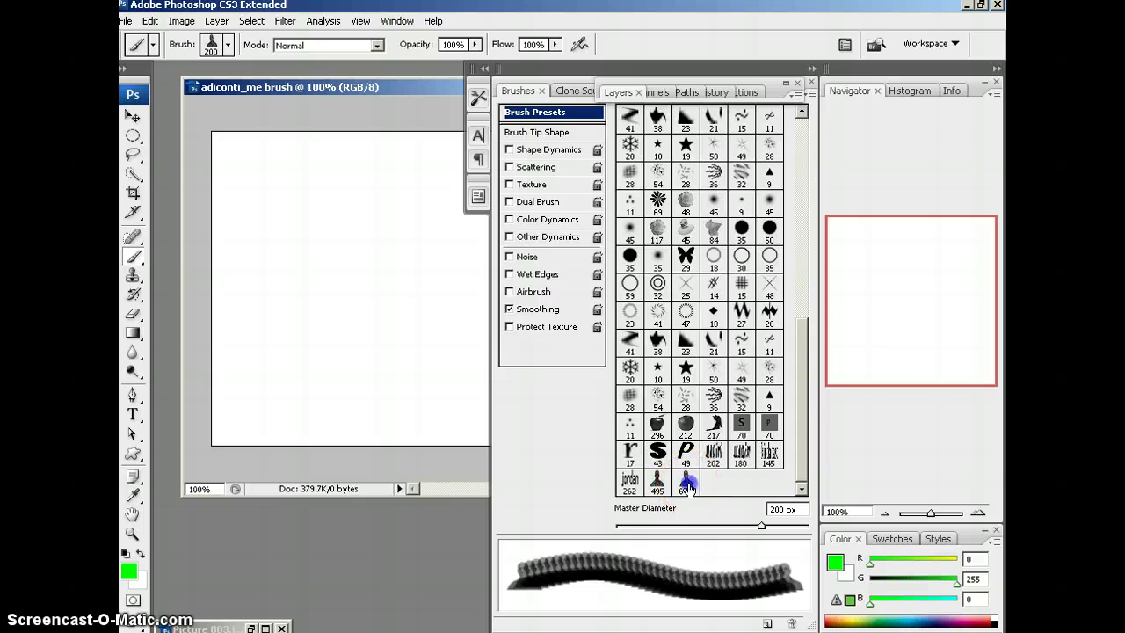
click(819, 461)
mouse_move(798, 436)
mouse_down()
mouse_move(788, 266)
mouse_move(808, 475)
mouse_up()
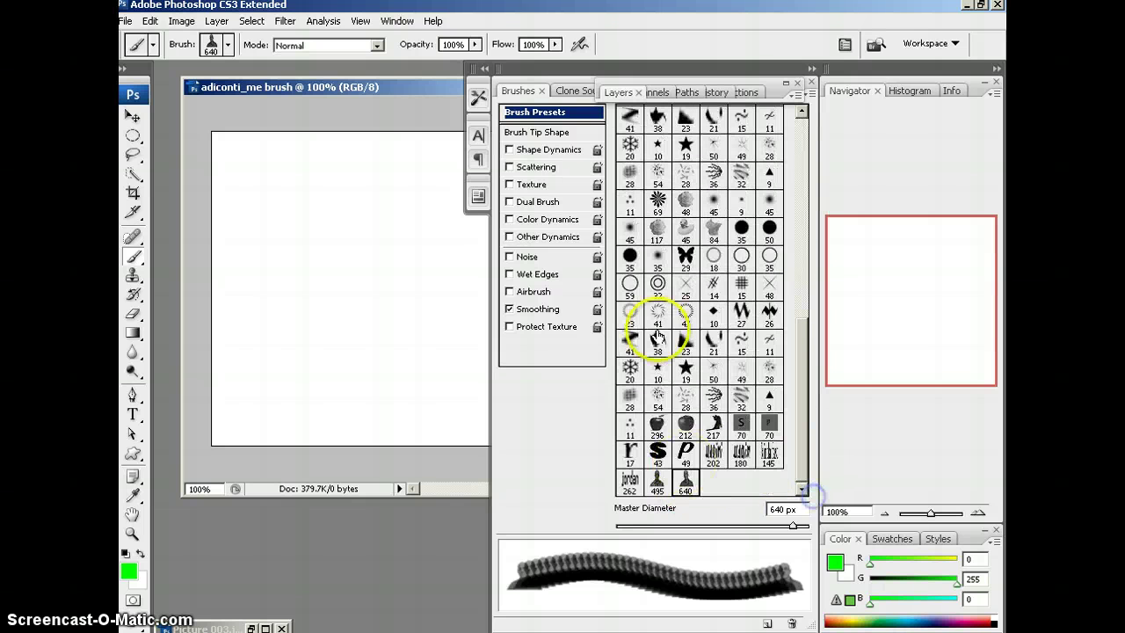
- Set the portrait brush tip's spacing to 140% so that the stamped figures are separated
click(540, 139)
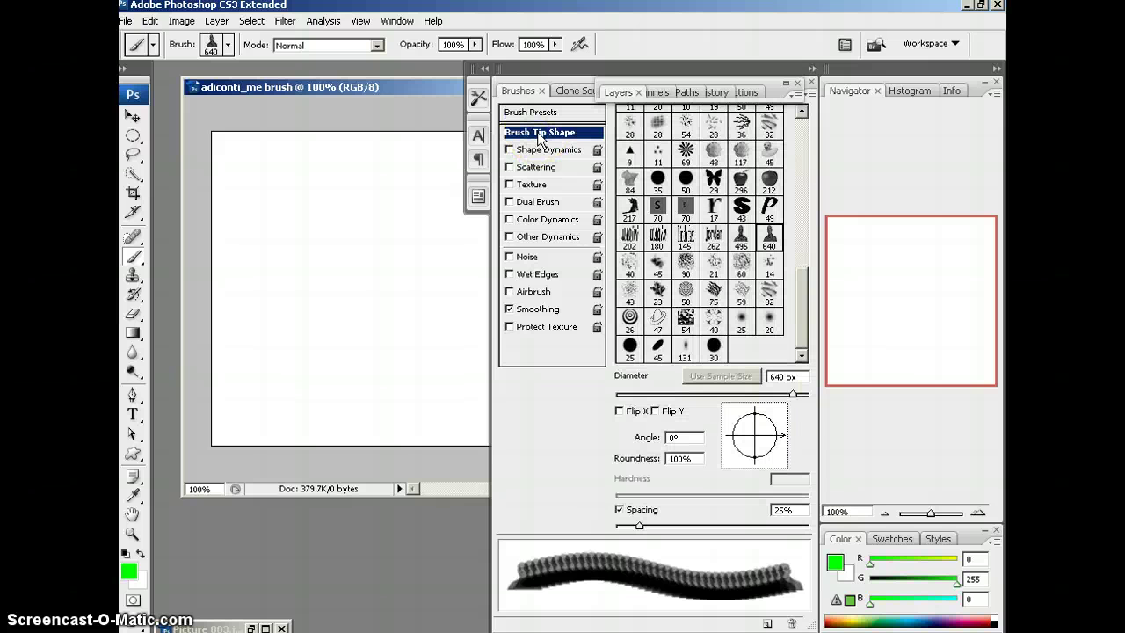
mouse_move(665, 525)
mouse_down()
mouse_move(743, 528)
mouse_move(615, 527)
mouse_up()
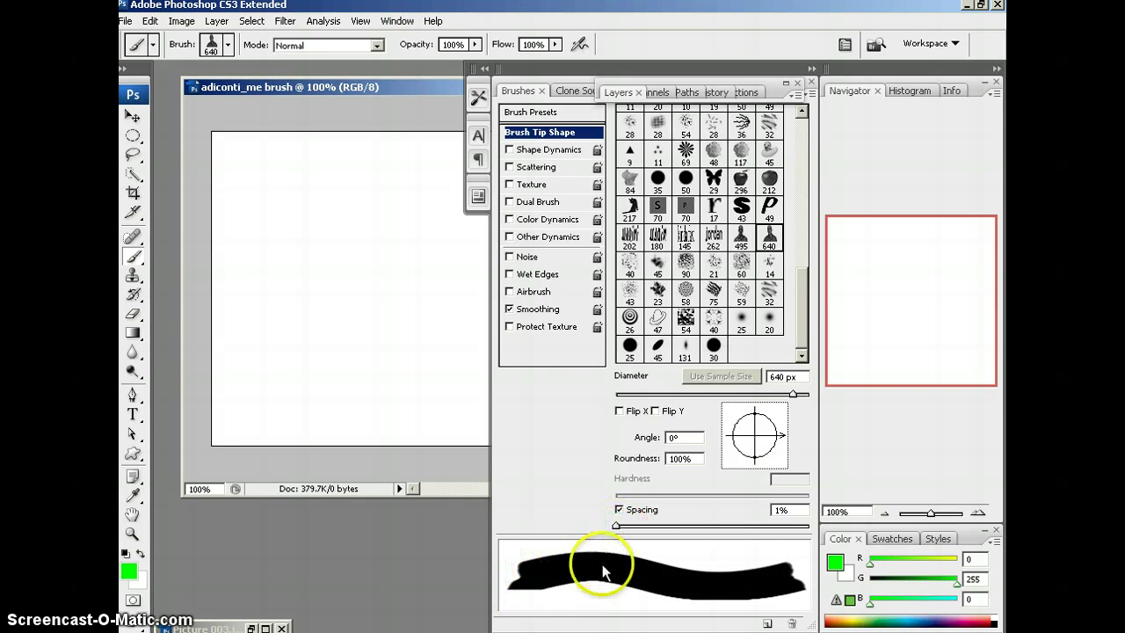
click(615, 526)
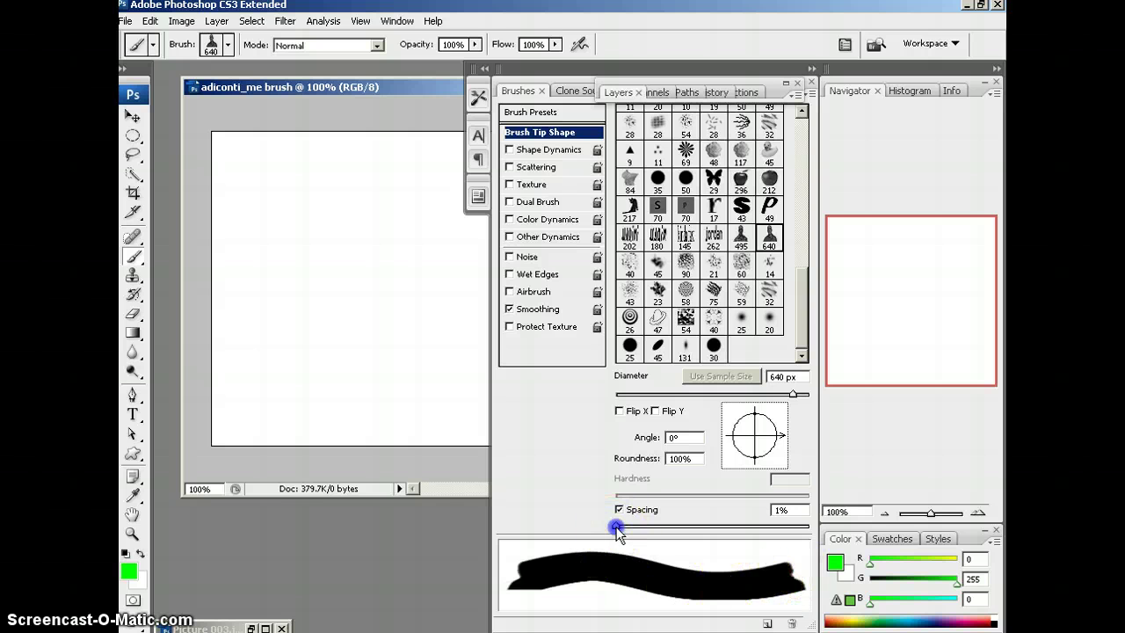
drag(615, 526, 732, 526)
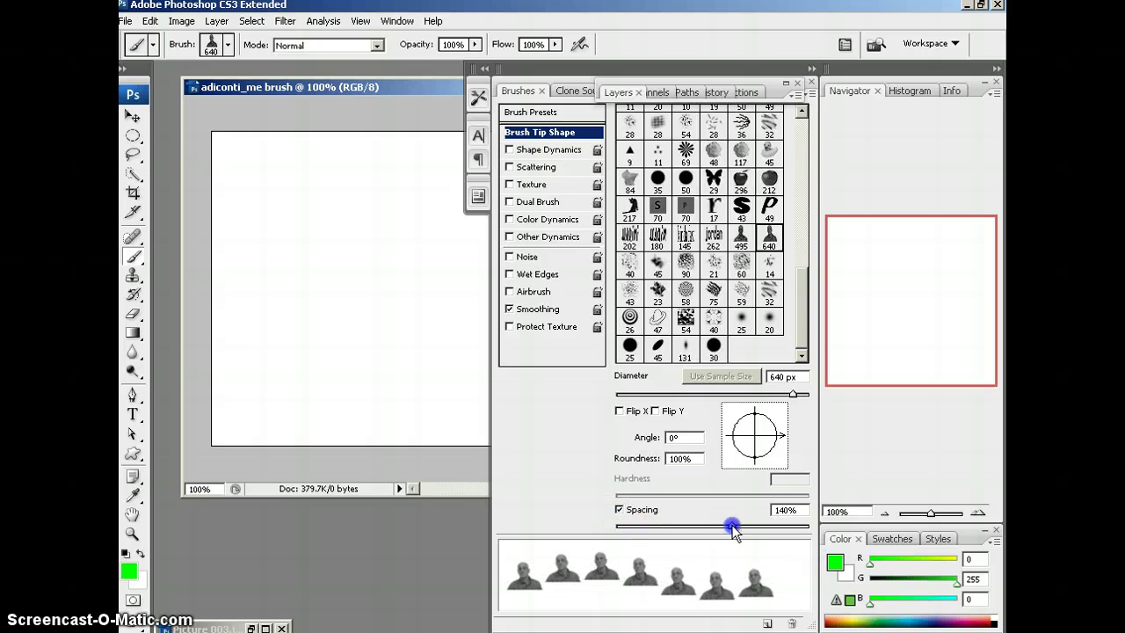
- Enable Shape Dynamics with added size jitter, Scattering with an adjusted scatter amount, and Other Dynamics for the portrait brush
click(552, 150)
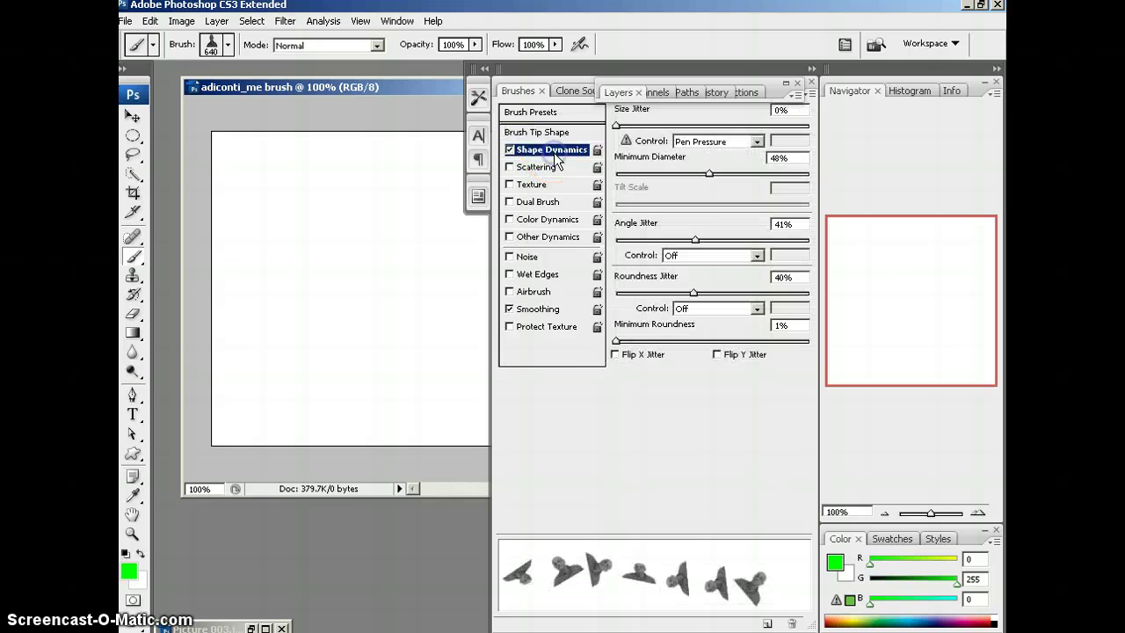
drag(616, 126, 652, 128)
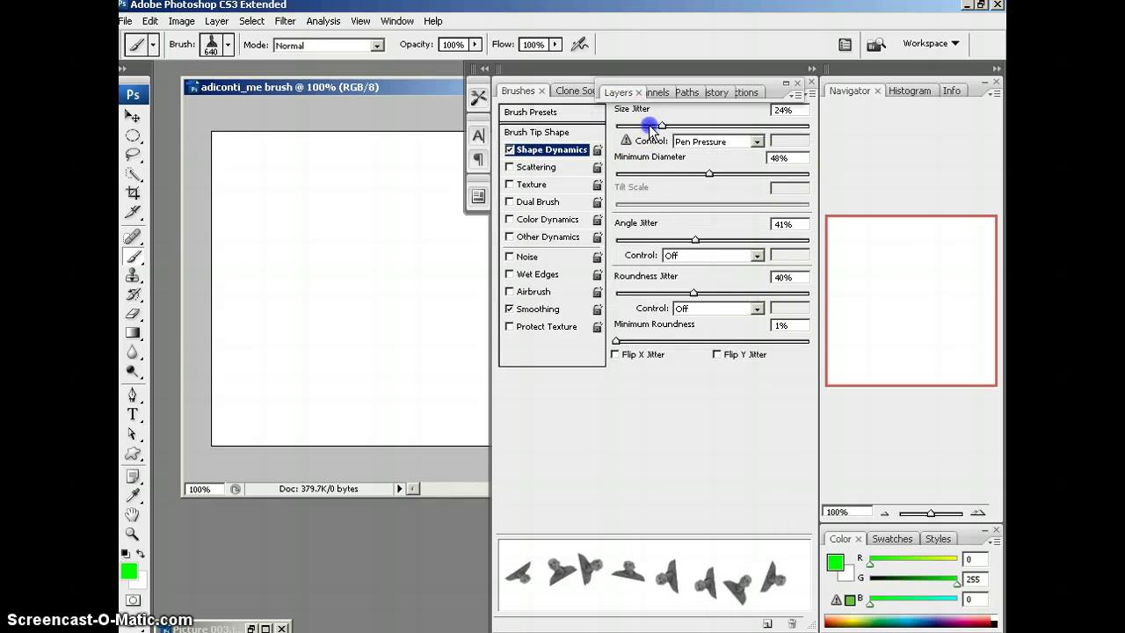
click(511, 167)
drag(754, 224, 616, 211)
drag(645, 126, 677, 130)
drag(691, 127, 724, 129)
click(552, 238)
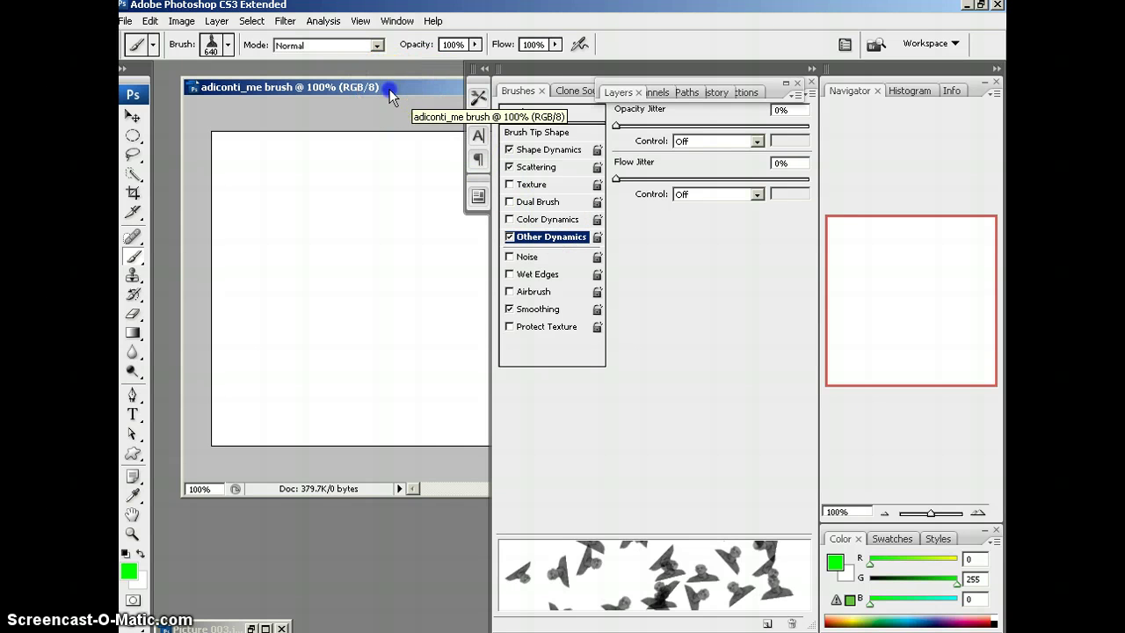
- Shift the document window slightly and shrink the portrait brush to 200 px so it fits the canvas
drag(389, 88, 384, 86)
key(bracketleft)
key(bracketleft)
key(bracketleft)
key(bracketleft)
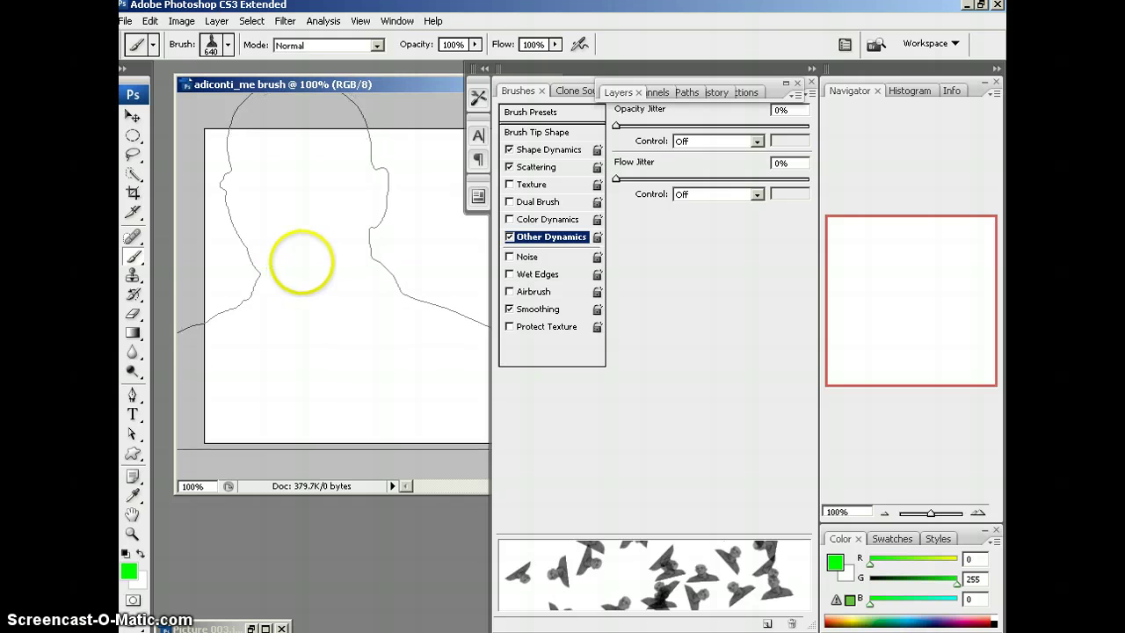
key(bracketleft)
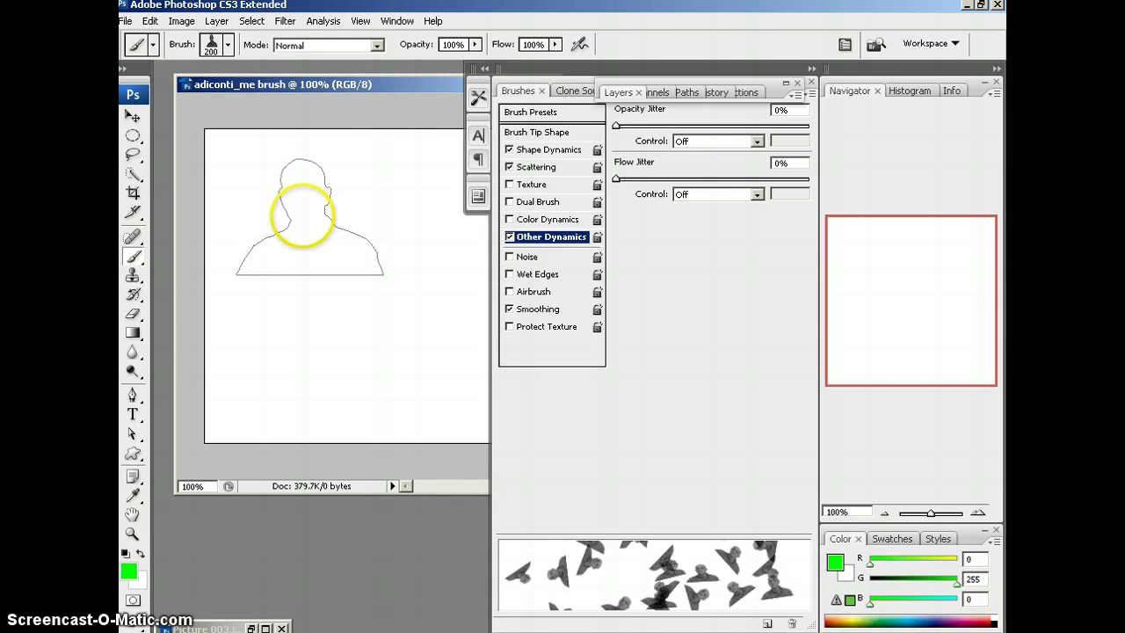
- Try a green test stamp of the portrait brush on the Background and undo it
click(301, 216)
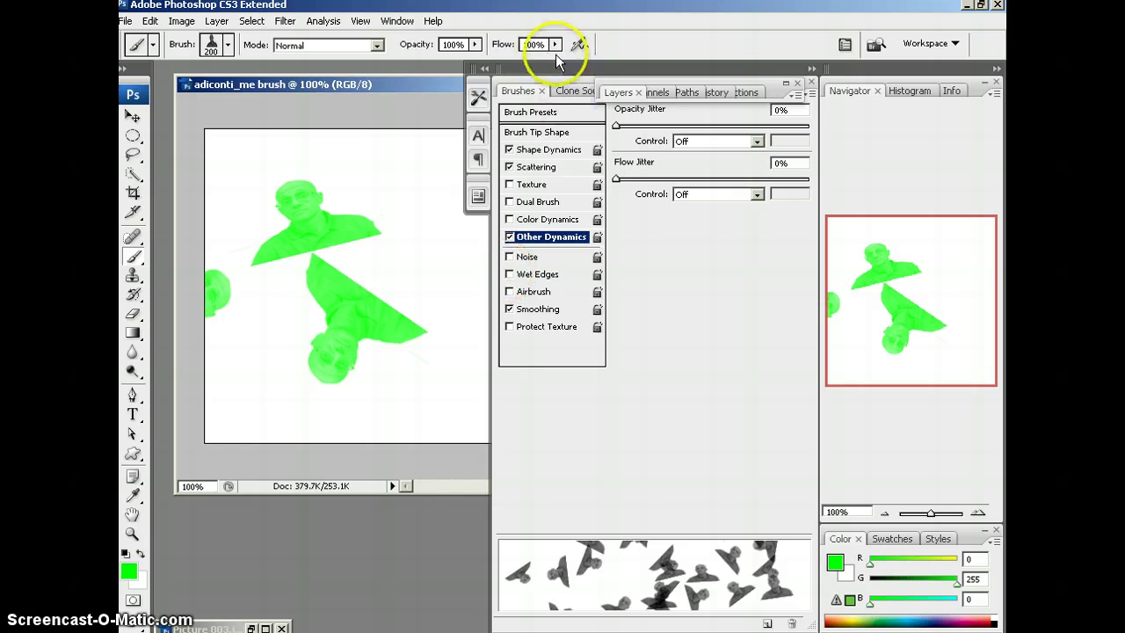
key(ctrl+z)
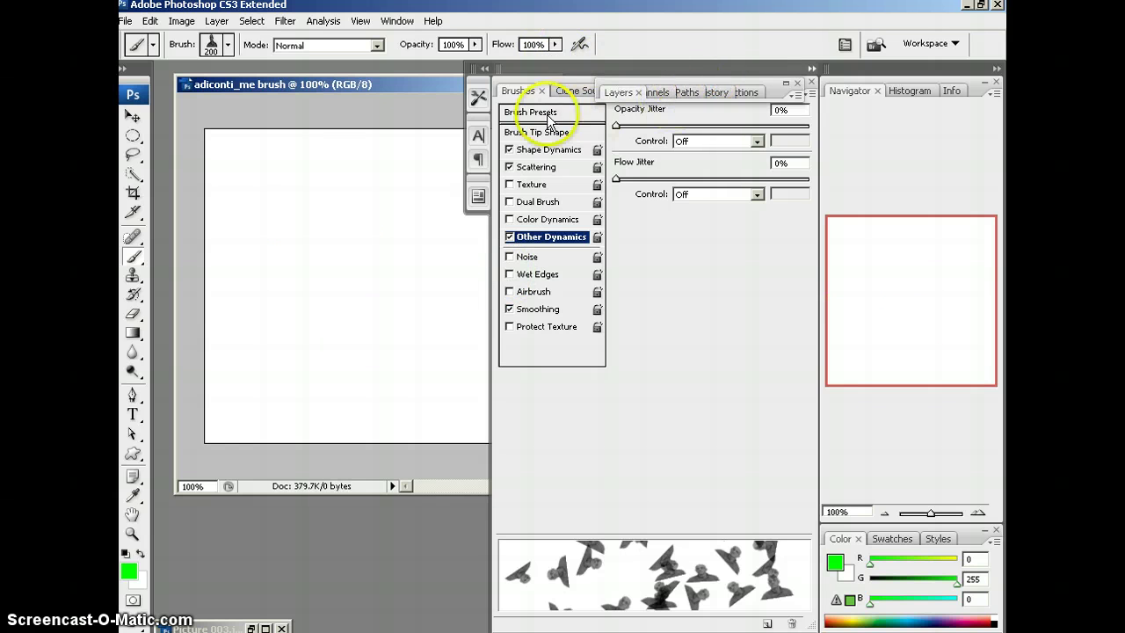
- Collapse the brush settings, dock the layers beside them and add a new empty layer above the Background
click(812, 69)
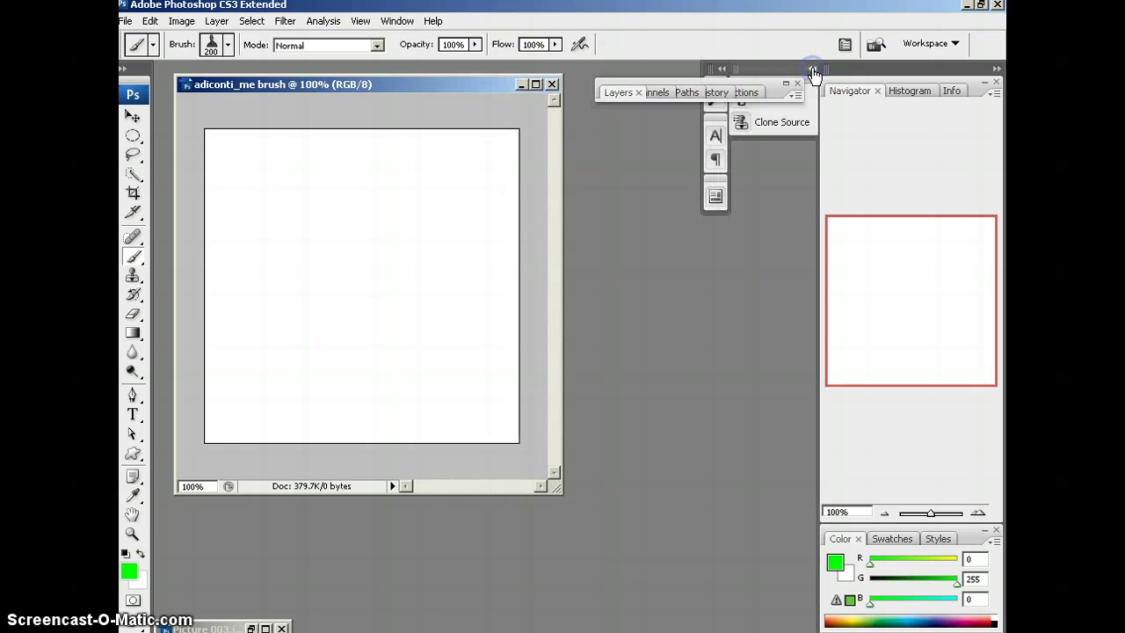
click(744, 107)
drag(715, 83, 596, 101)
click(541, 93)
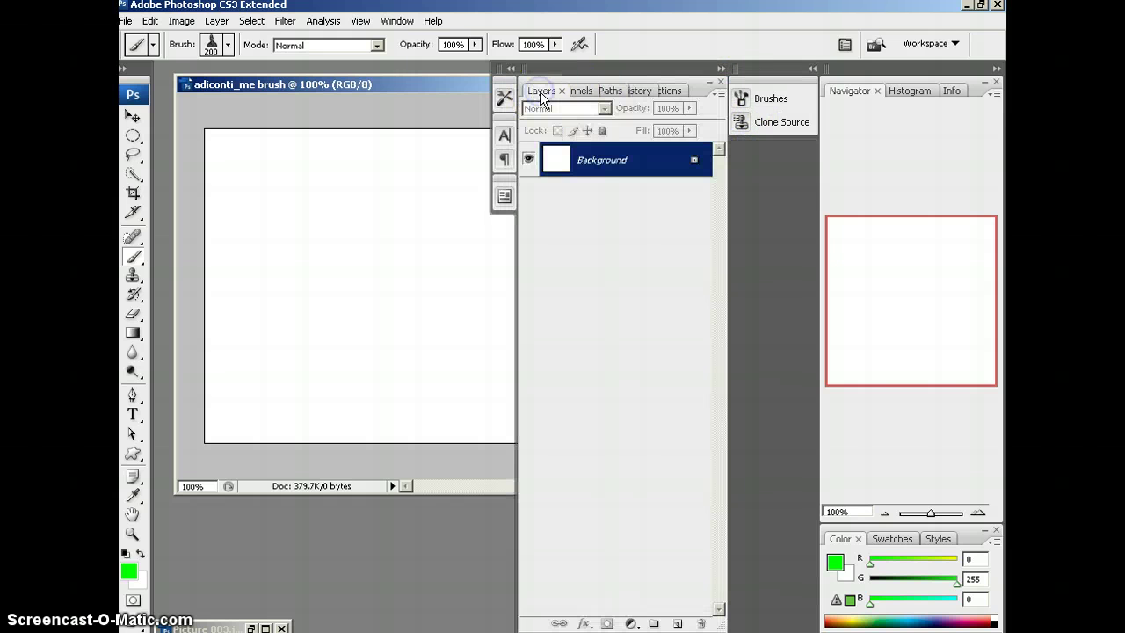
click(678, 624)
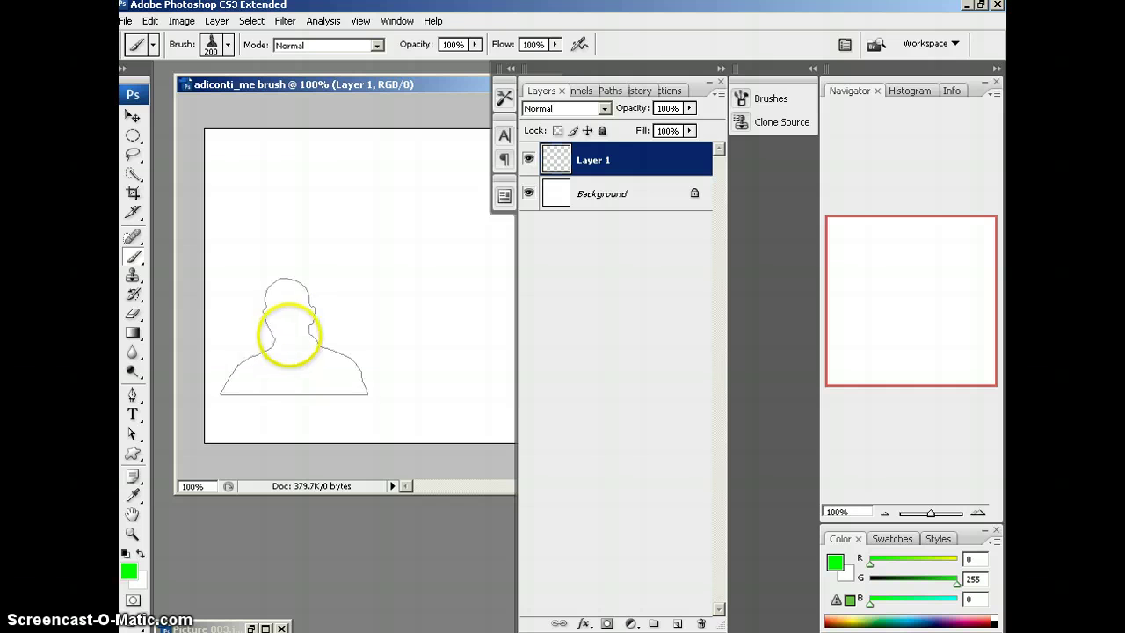
- Stamp three separate green portraits on Layer 1: lower left, upper middle and lower right of the canvas
click(281, 367)
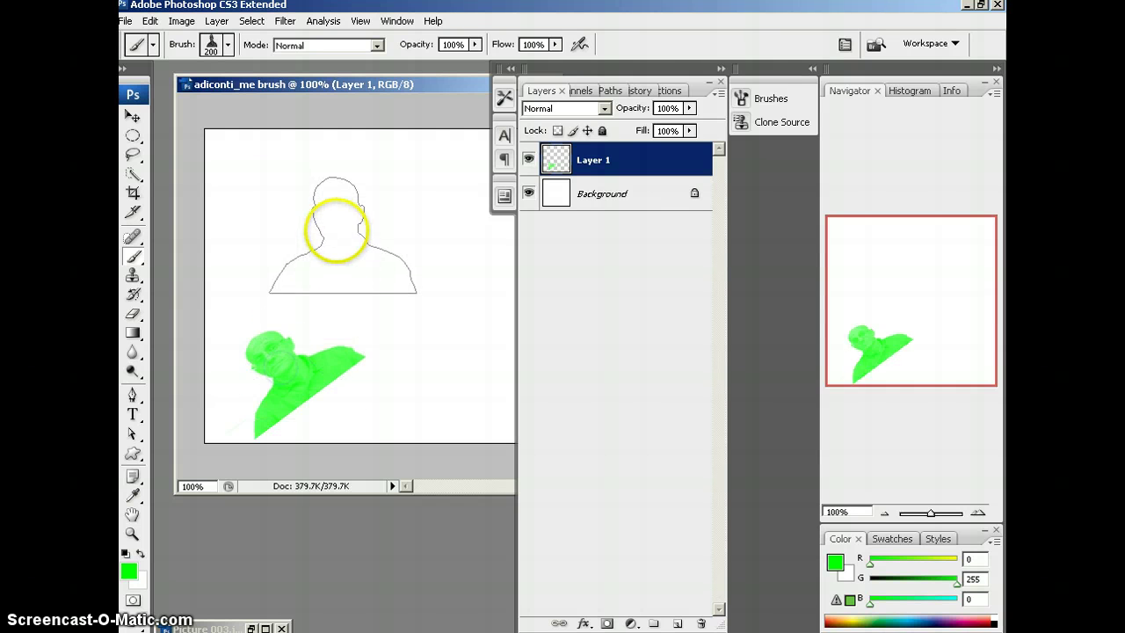
click(334, 223)
click(430, 341)
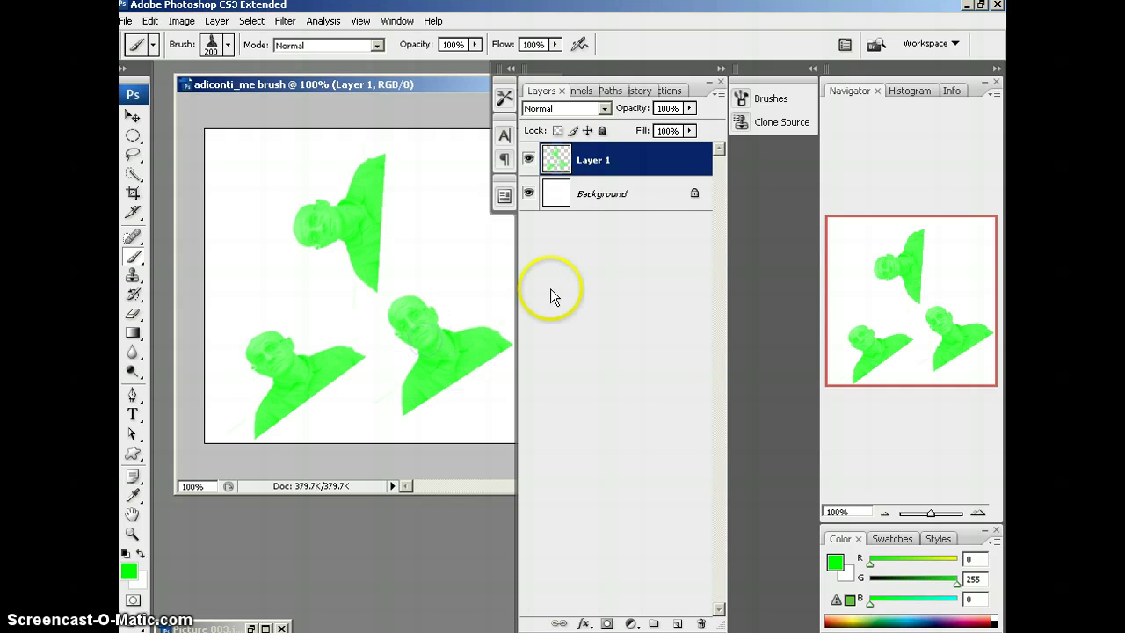
- Stamp a fourth green portrait in the canvas's upper right and add a new empty layer above Layer 1
click(459, 226)
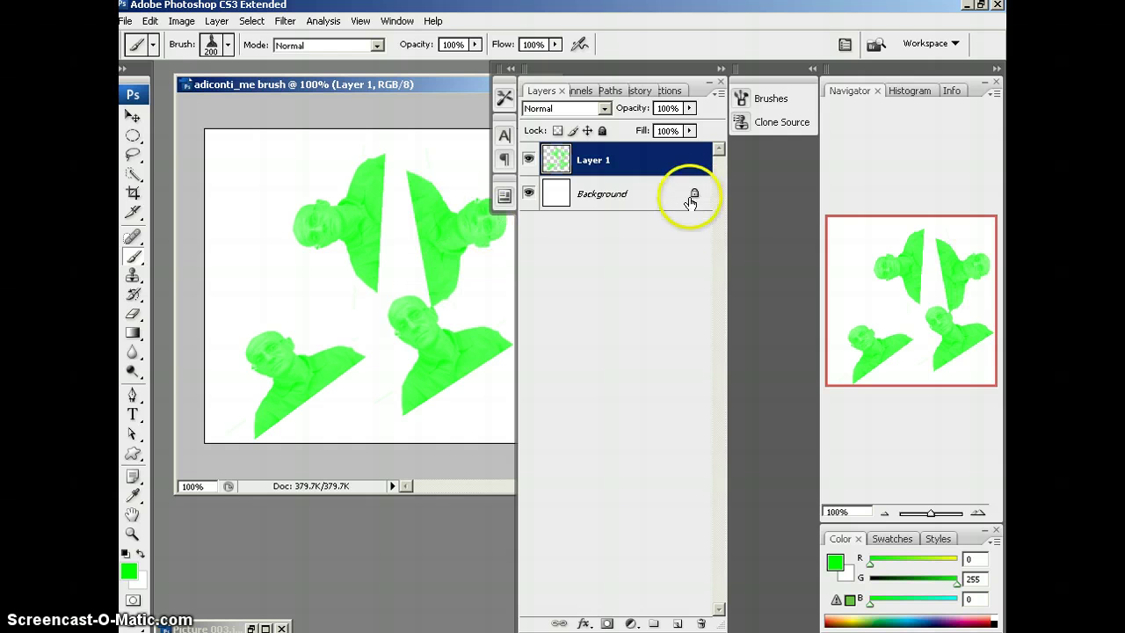
click(680, 624)
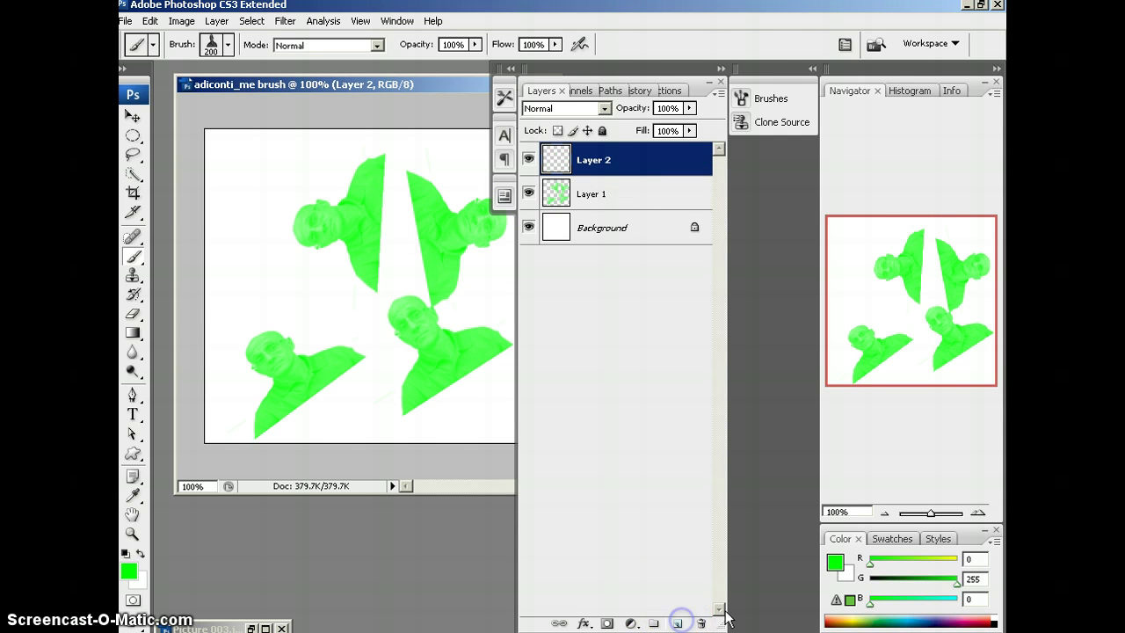
- Switch the portrait brush from Other Dynamics to Color Dynamics and set the background color to pure red (ff0000)
click(768, 96)
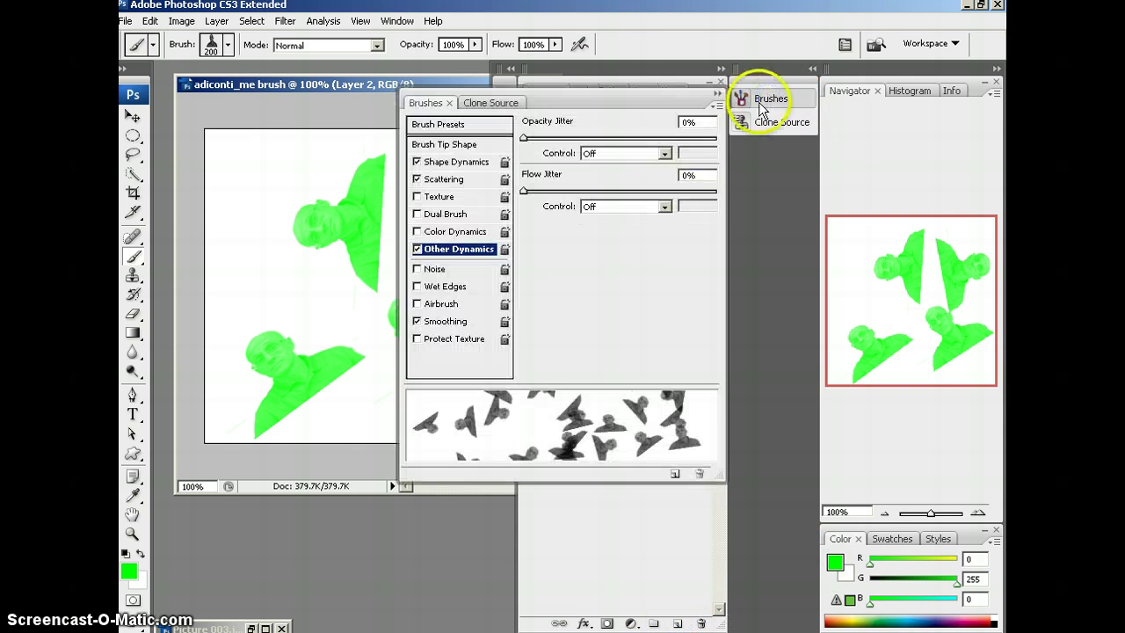
click(457, 231)
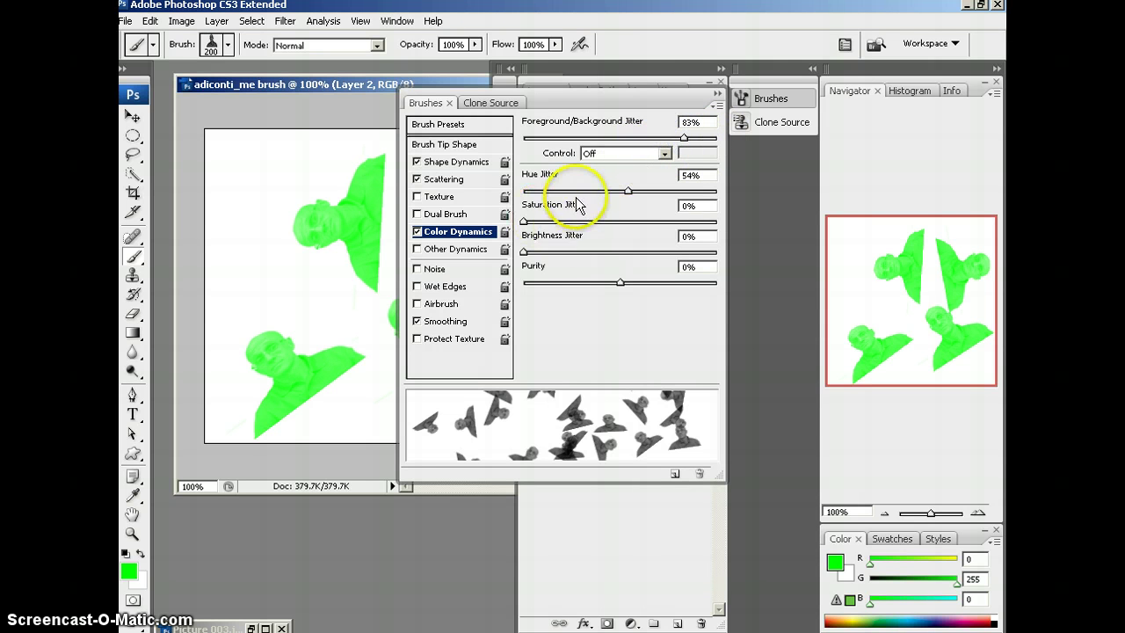
click(141, 582)
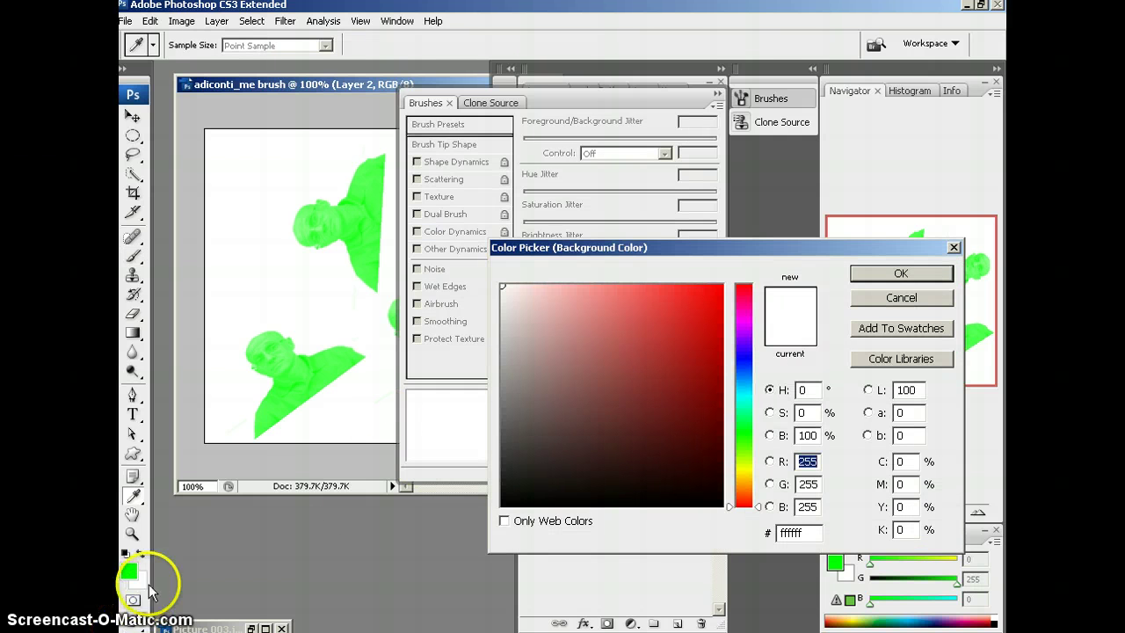
click(683, 323)
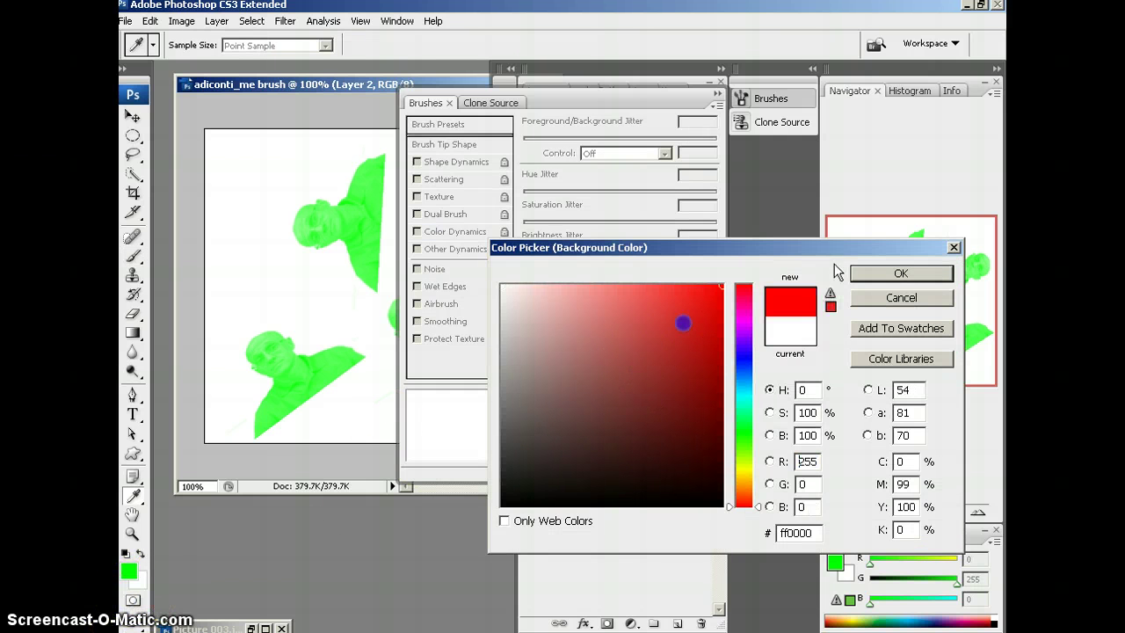
click(880, 271)
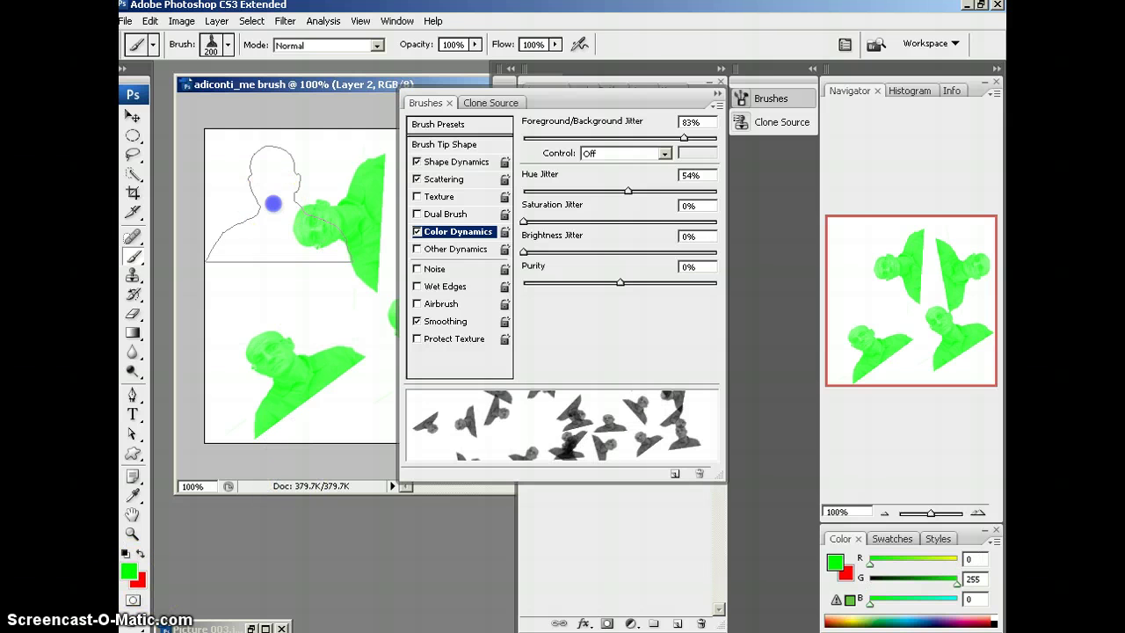
- Paint a few test portraits across Layer 2 and raise the brush's Hue Jitter to 100%
mouse_move(273, 203)
mouse_down()
mouse_move(259, 188)
mouse_move(402, 352)
mouse_up()
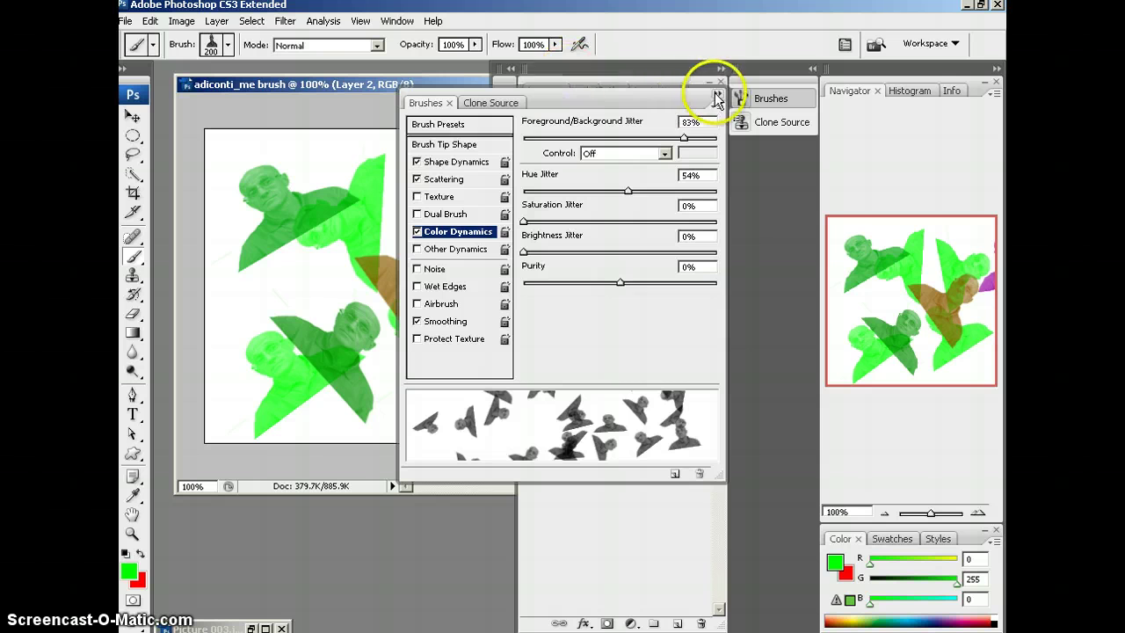
drag(659, 100, 798, 114)
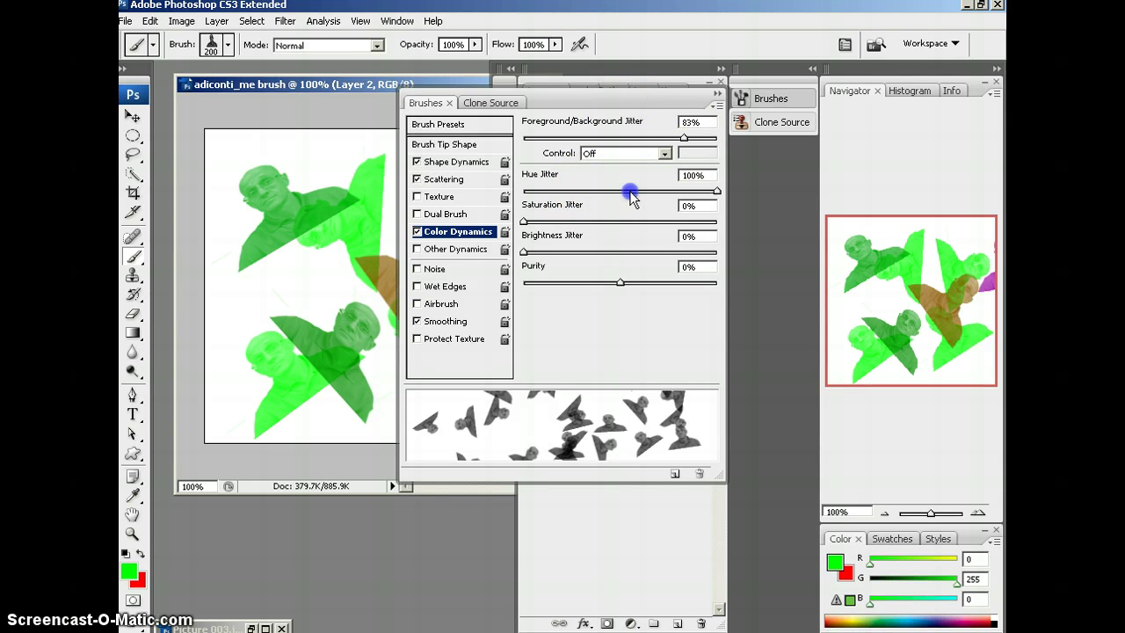
click(718, 92)
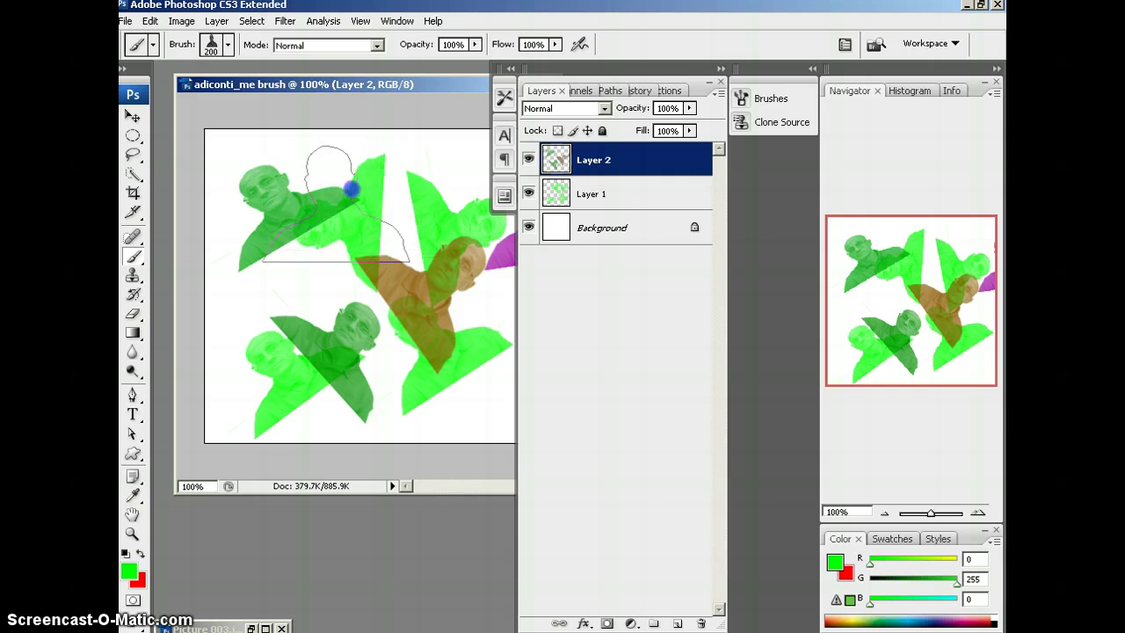
- Paint overlapping multicolored portraits across the canvas on Layer 2, collapsing the layer list to free the view
mouse_move(350, 187)
mouse_down()
mouse_move(279, 299)
mouse_move(339, 339)
mouse_move(319, 224)
mouse_move(361, 191)
mouse_up()
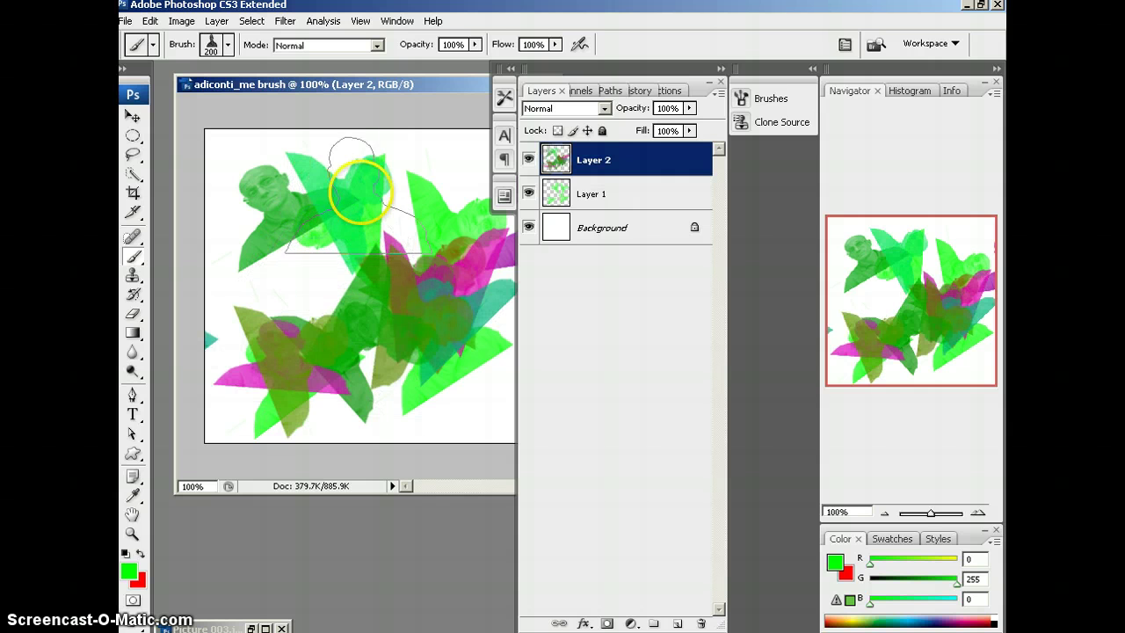
click(716, 71)
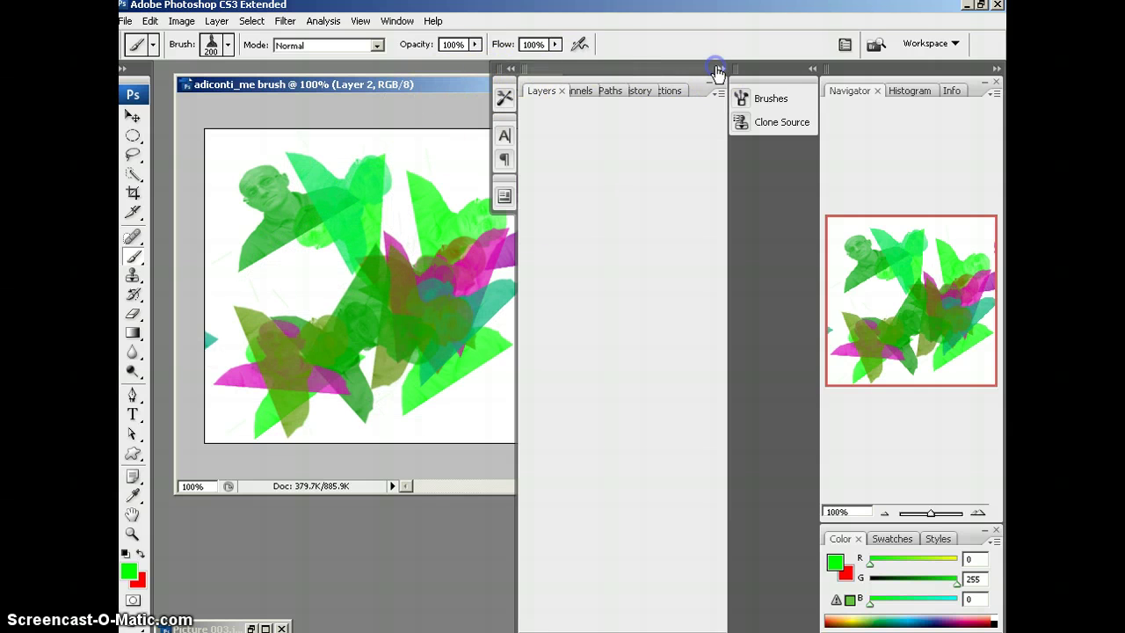
mouse_move(306, 244)
mouse_down()
mouse_move(289, 293)
mouse_move(391, 339)
mouse_up()
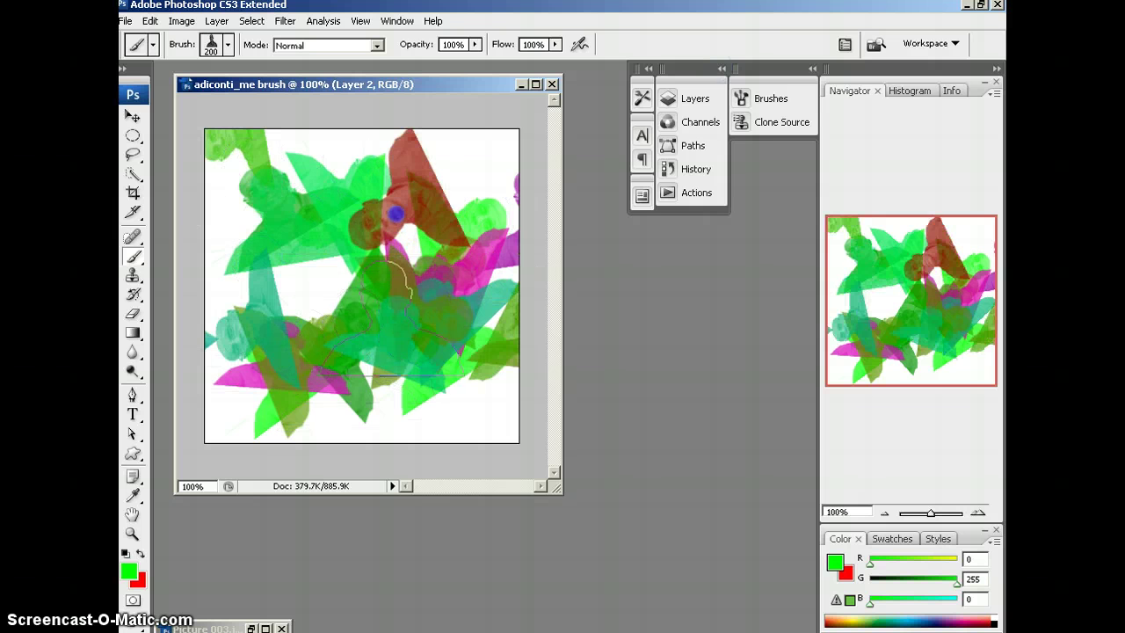
- Delete Layer 1 and Layer 2, add a new empty layer above the Background and shift the document window slightly
click(694, 100)
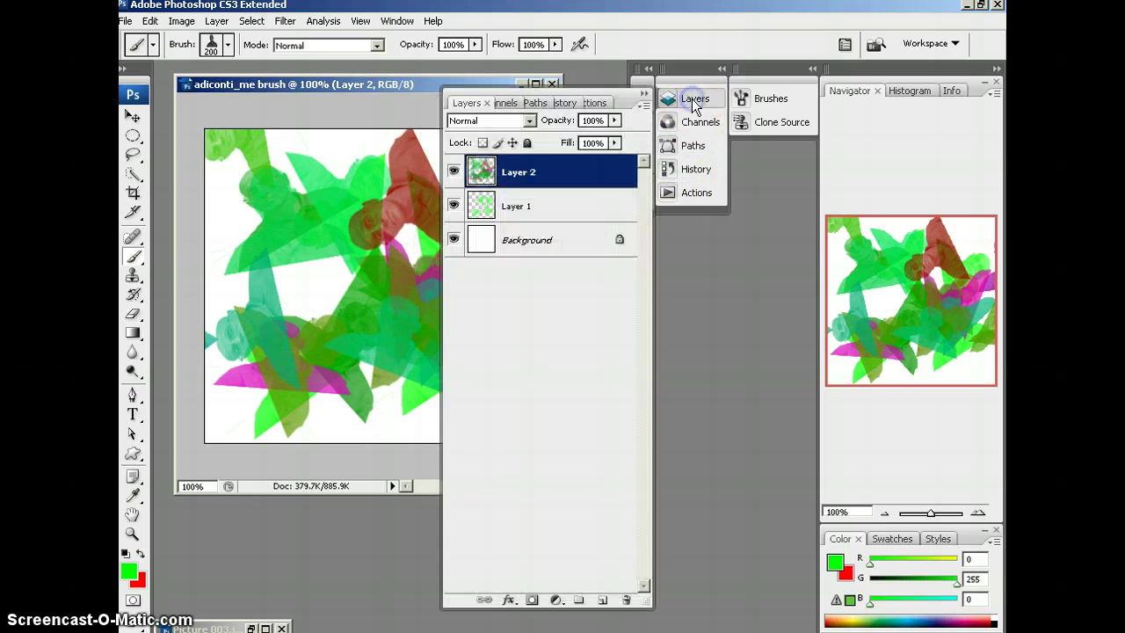
shift+click(553, 207)
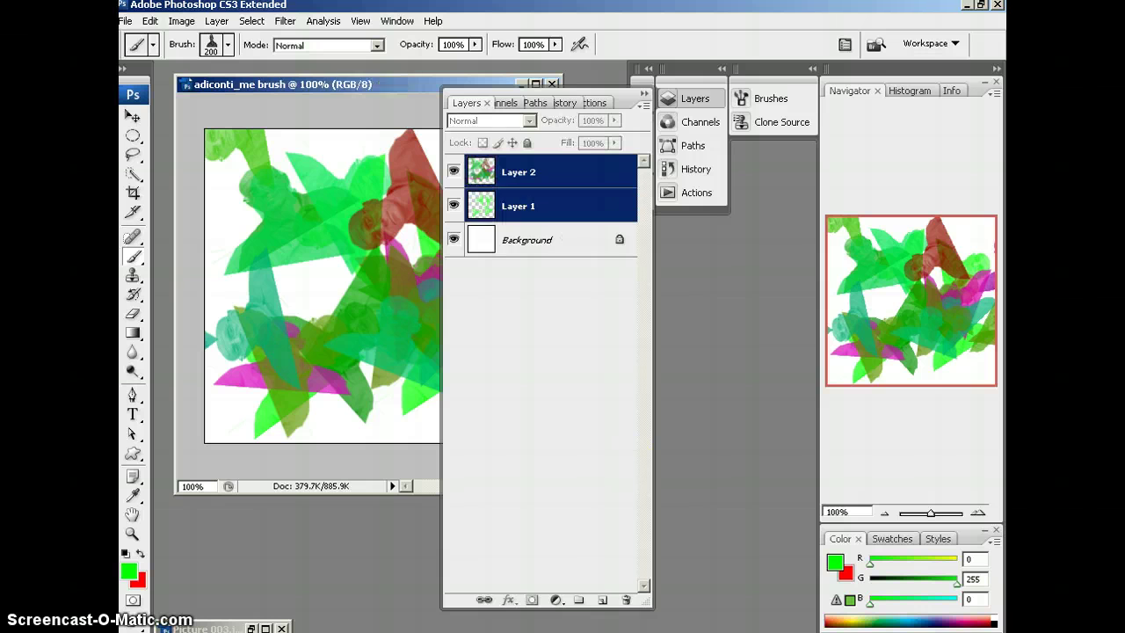
click(627, 599)
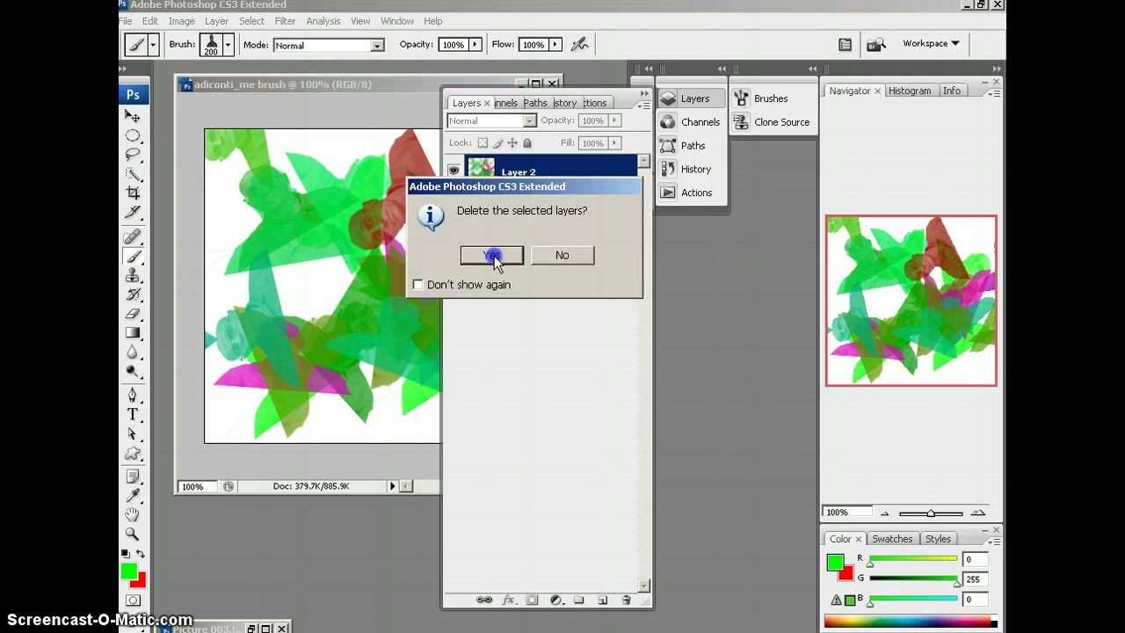
click(492, 255)
click(604, 601)
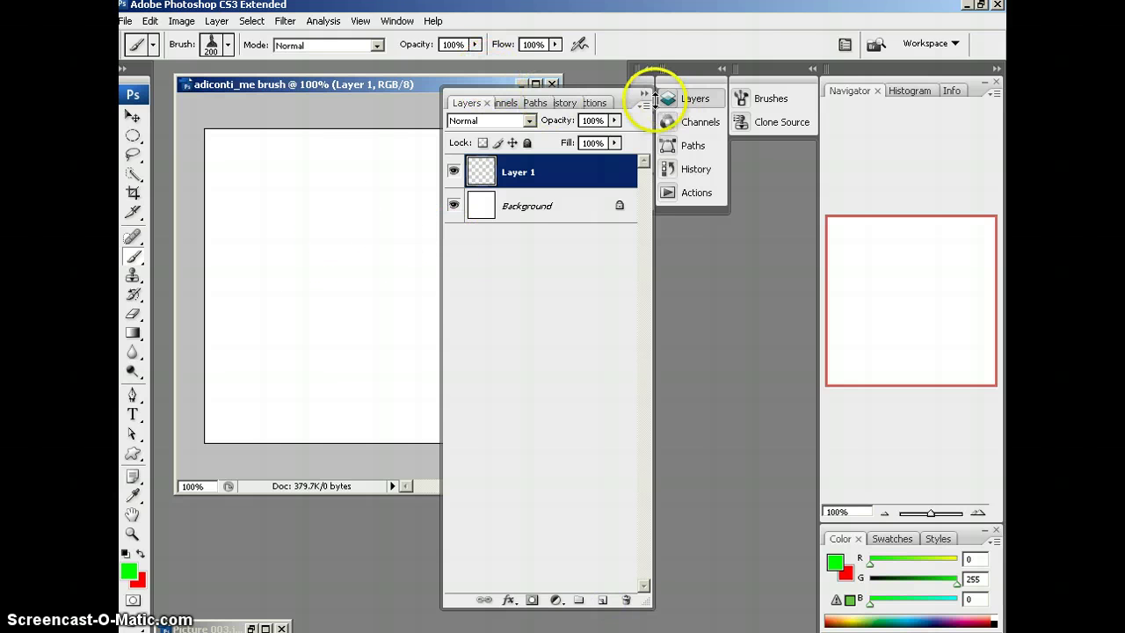
drag(428, 84, 397, 85)
drag(559, 102, 650, 99)
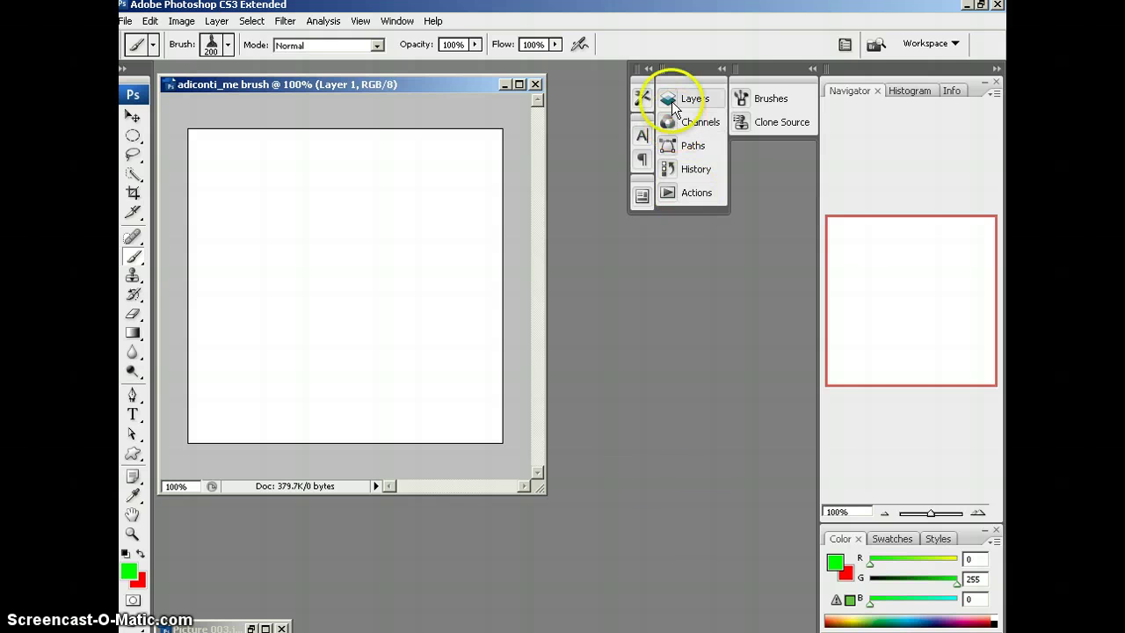
- Stamp four separate color-varied portraits on the new layer: upper left, lower middle, upper right and lower left
click(302, 231)
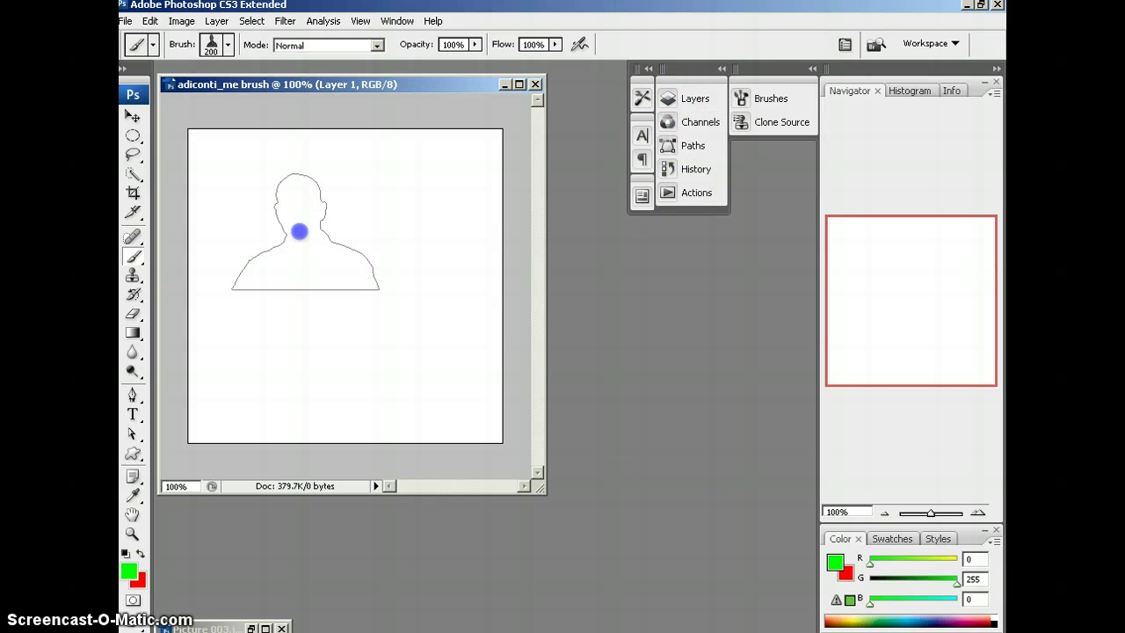
click(368, 345)
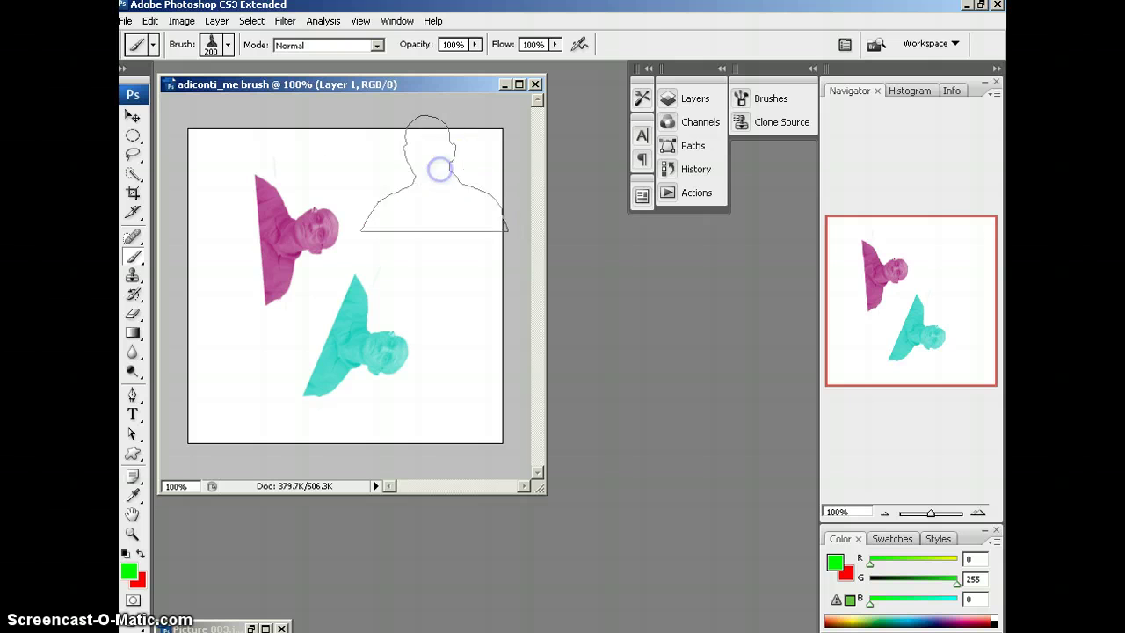
click(437, 170)
click(244, 371)
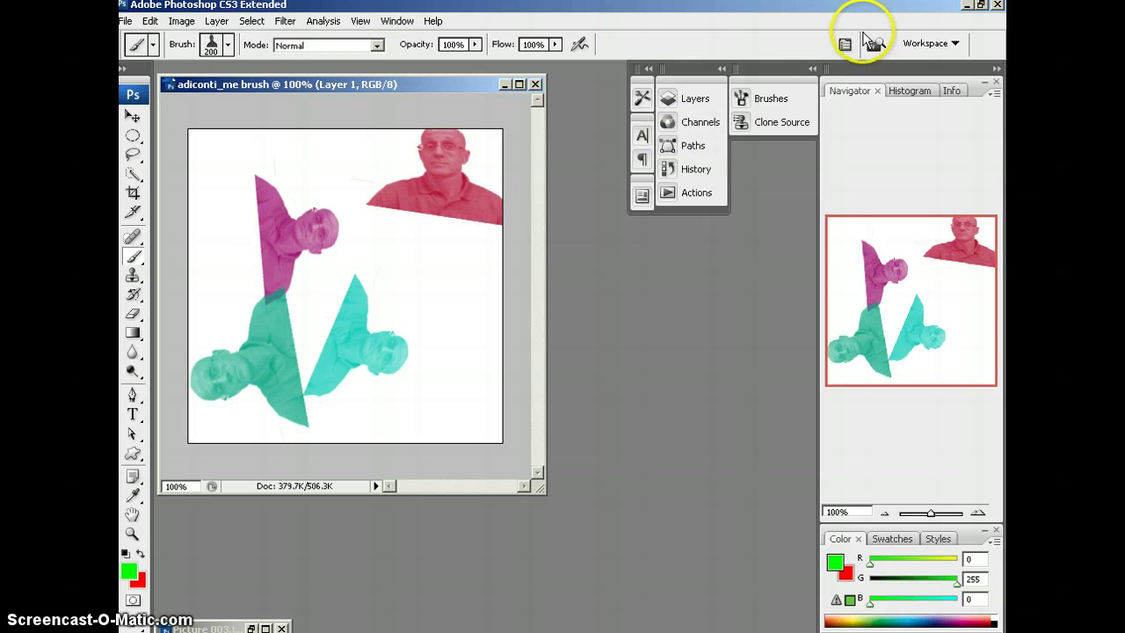
- Choose the 495 px portrait brush from the end of the brush presets
click(755, 102)
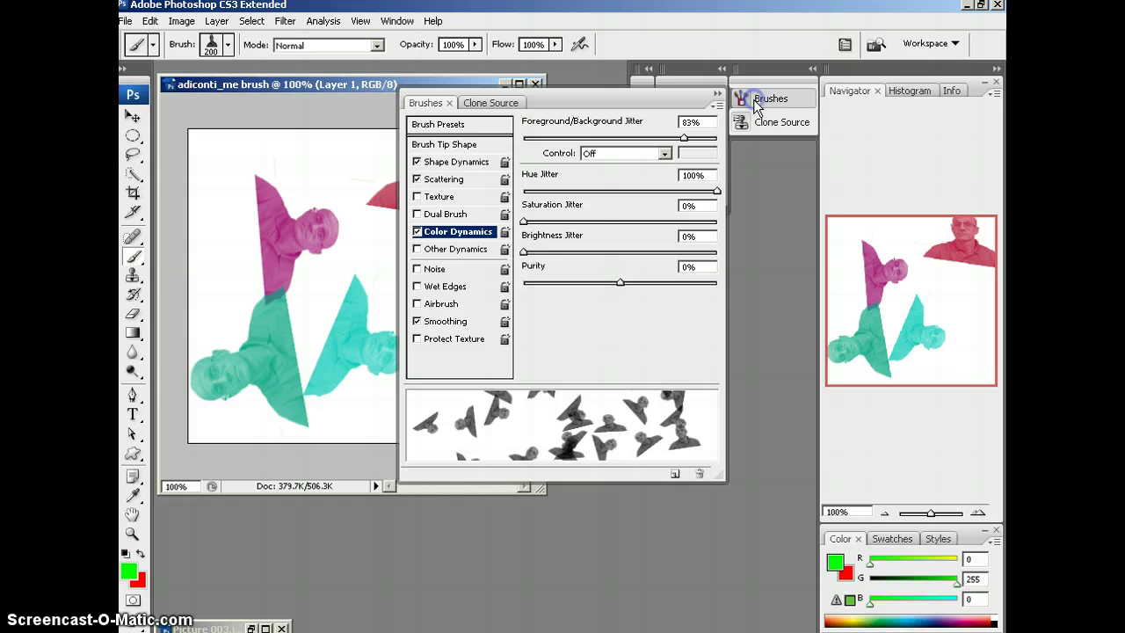
click(432, 123)
click(710, 326)
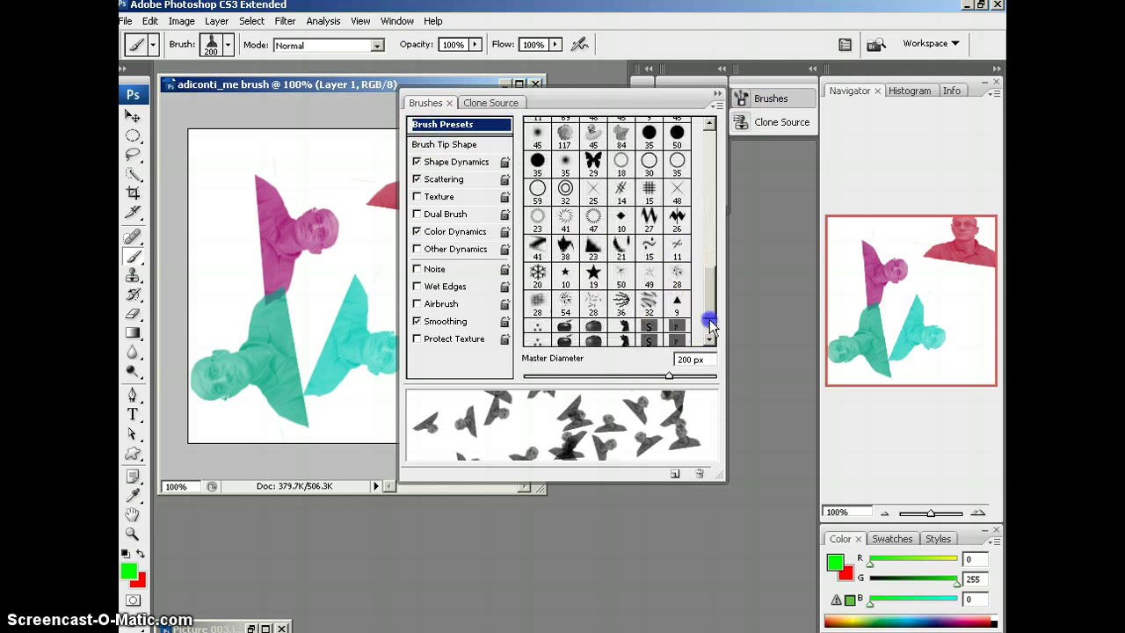
click(710, 325)
click(565, 336)
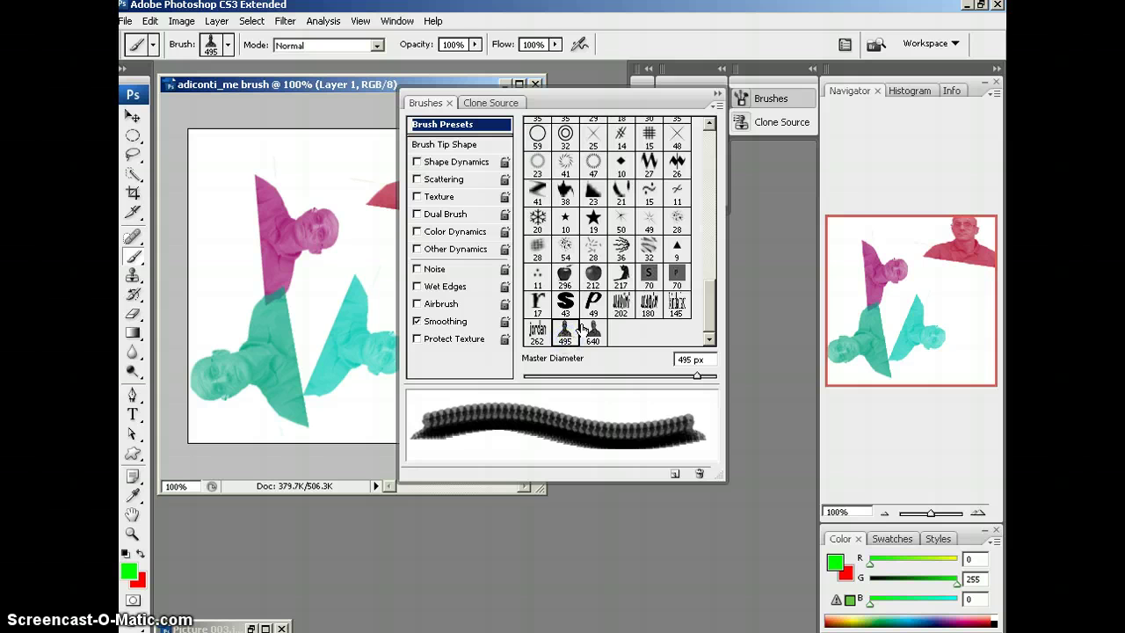
- Set the portrait brush tip's spacing to 195% and its diameter to 2500 px, then collapse the brush settings
drag(563, 376, 625, 376)
click(455, 146)
drag(632, 244, 563, 250)
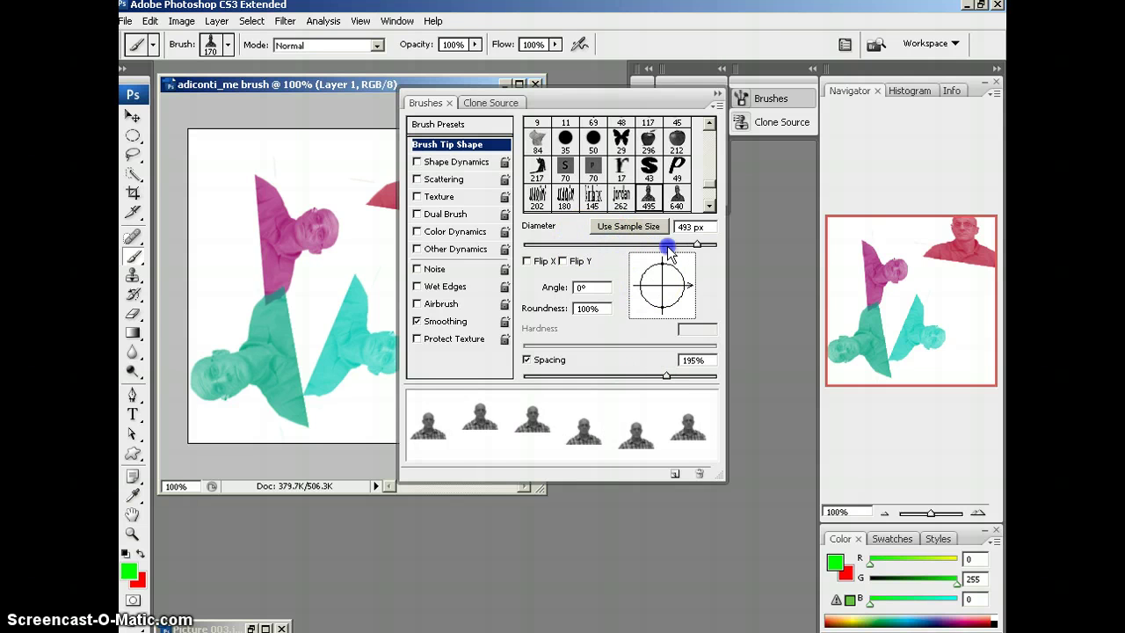
drag(716, 251, 716, 250)
click(717, 94)
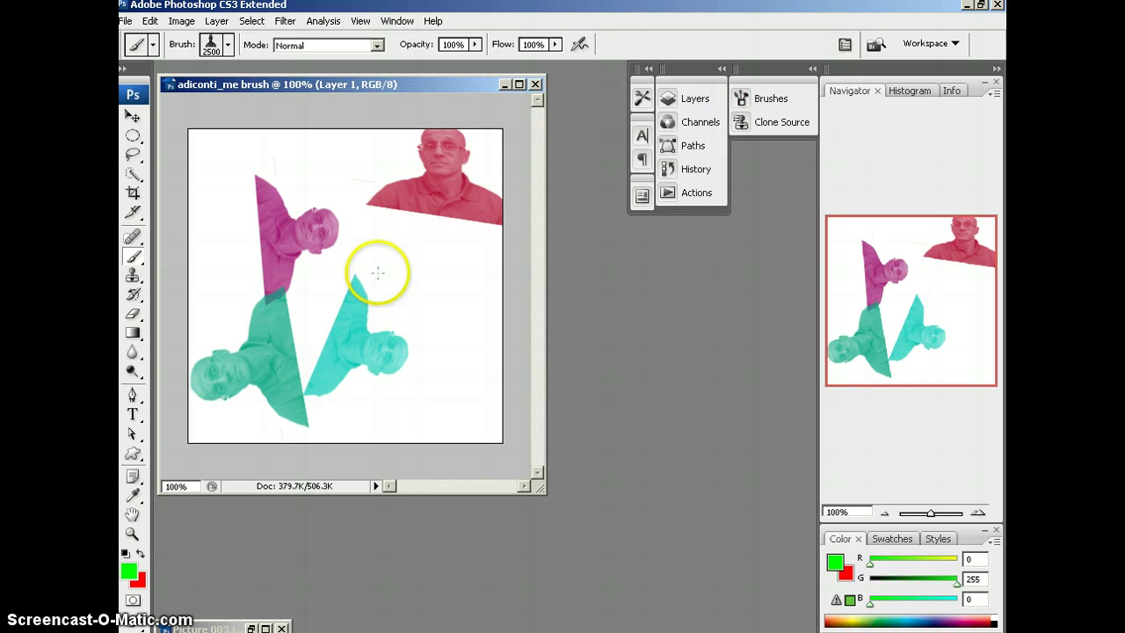
- Reduce the brush to 600 px and stamp one large green portrait over the middle of the canvas on Layer 1
key(bracketleft)
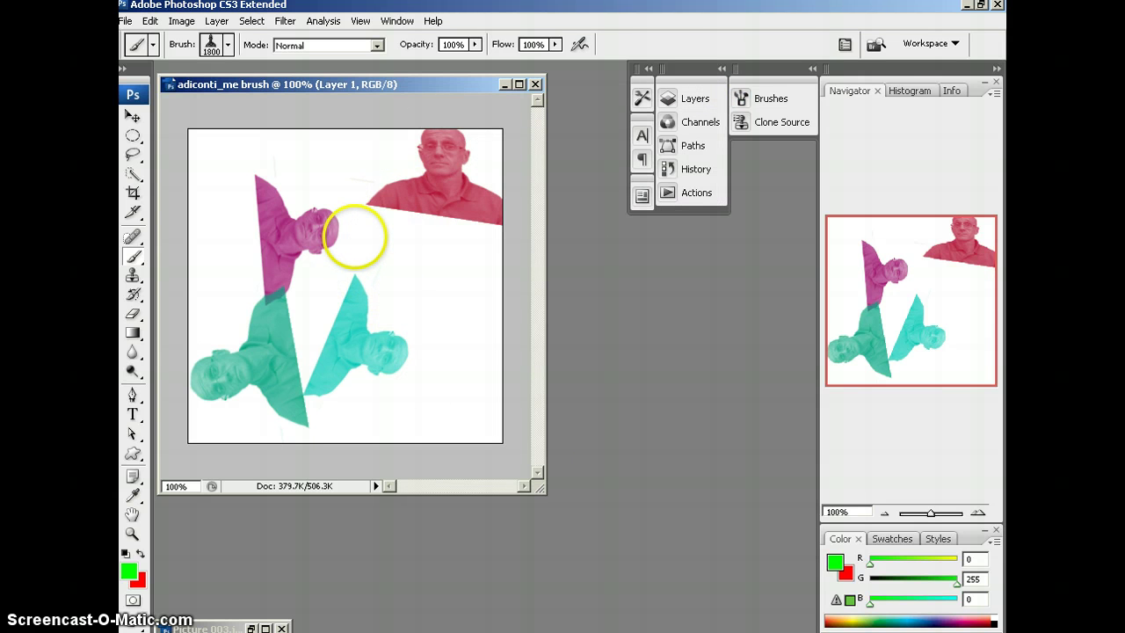
key(bracketleft)
key(bracketleft)
key(bracketleft)
key(bracketleft)
key(bracketleft)
key(bracketleft)
key(bracketleft)
key(bracketleft)
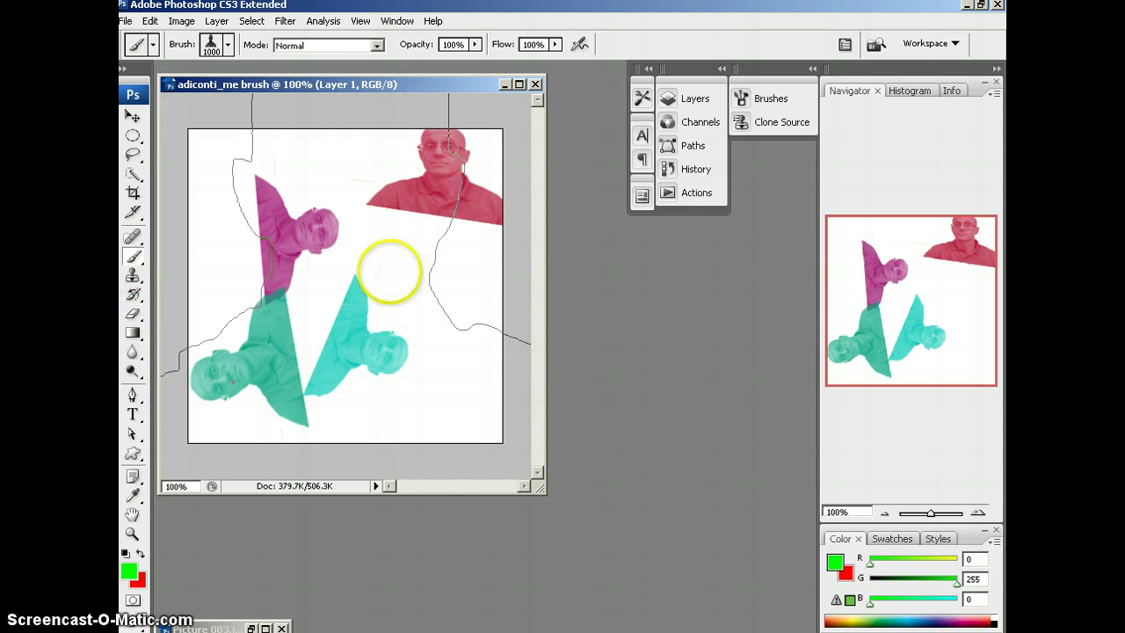
key(bracketleft)
key(bracketleft)
key(bracketleft)
key(bracketleft)
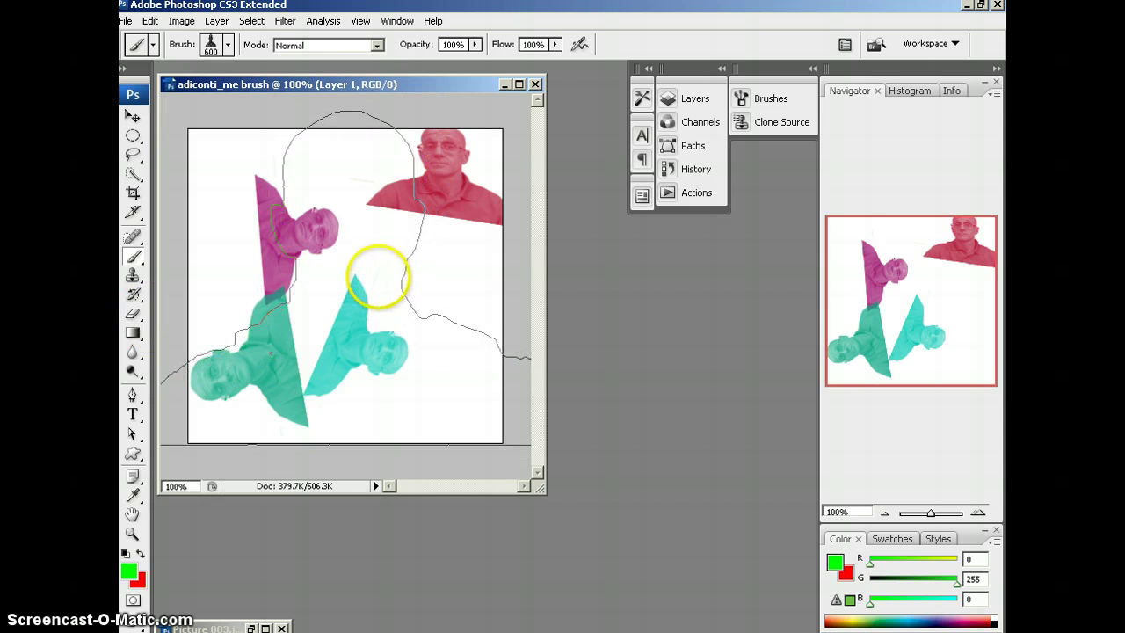
click(378, 277)
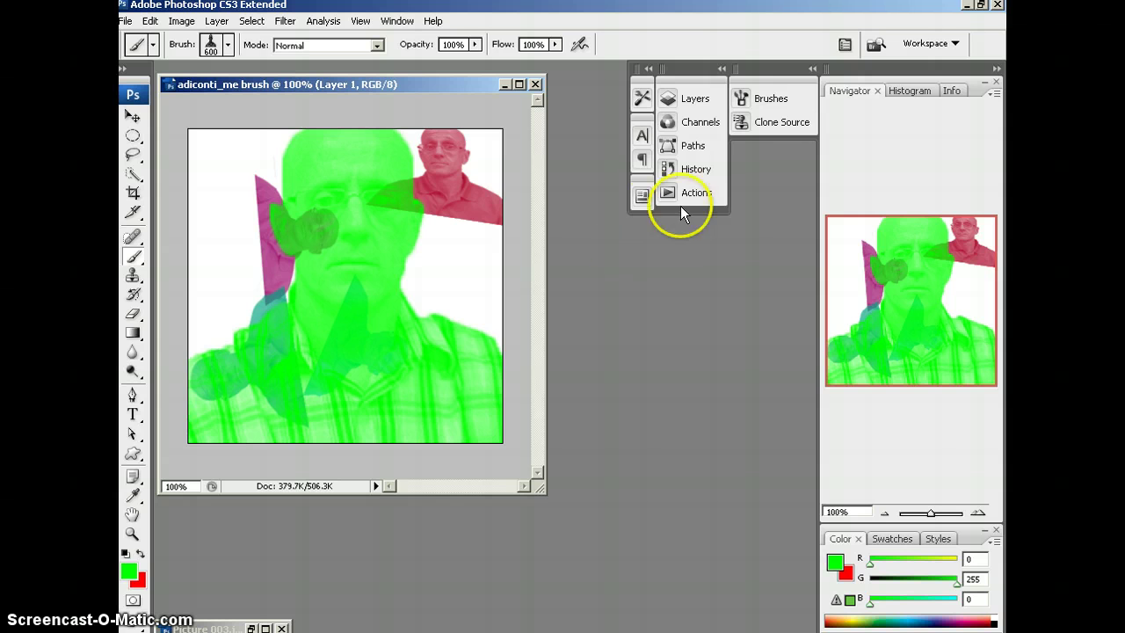
- Add a new empty layer above Layer 1 and shrink the portrait brush to 175 px
click(696, 100)
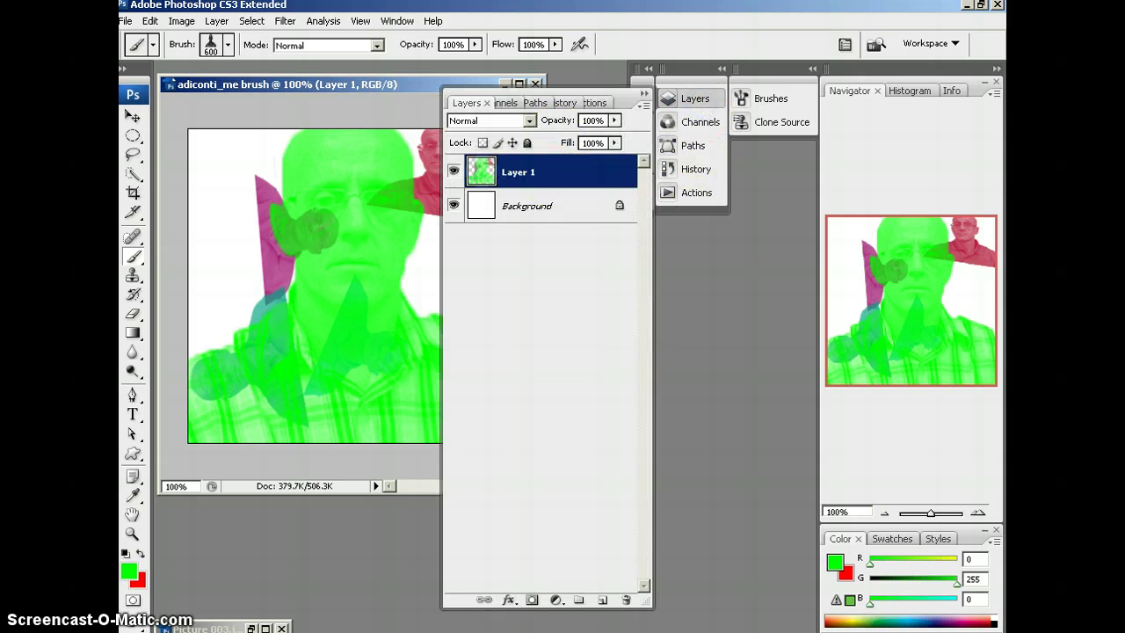
click(606, 600)
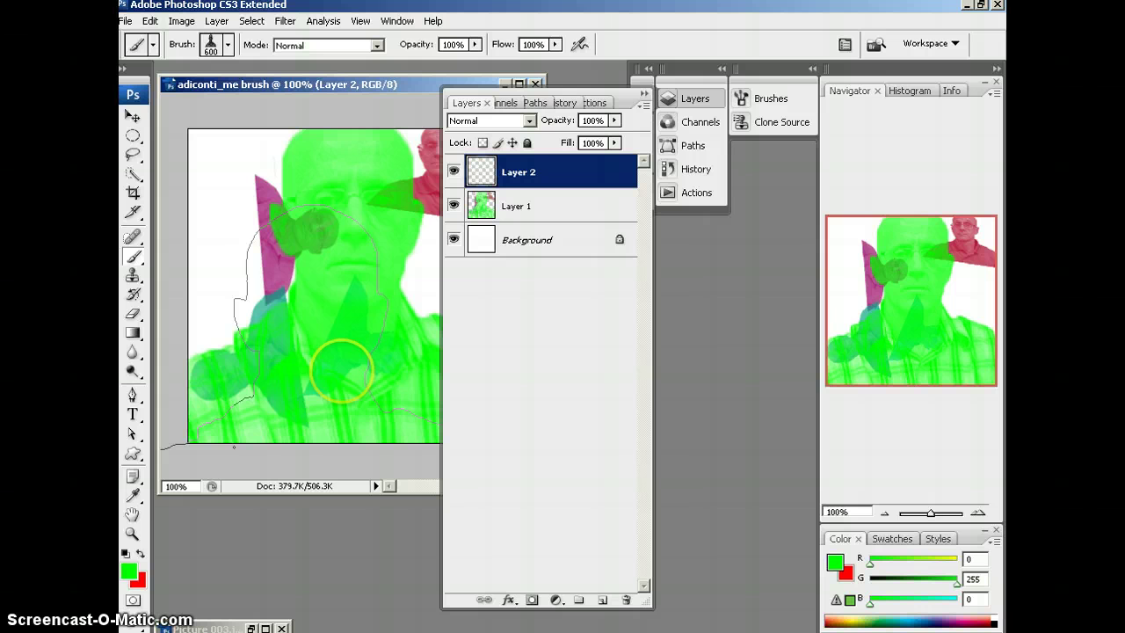
key(bracketleft)
key(bracketleft)
key(bracketleft)
key(bracketleft)
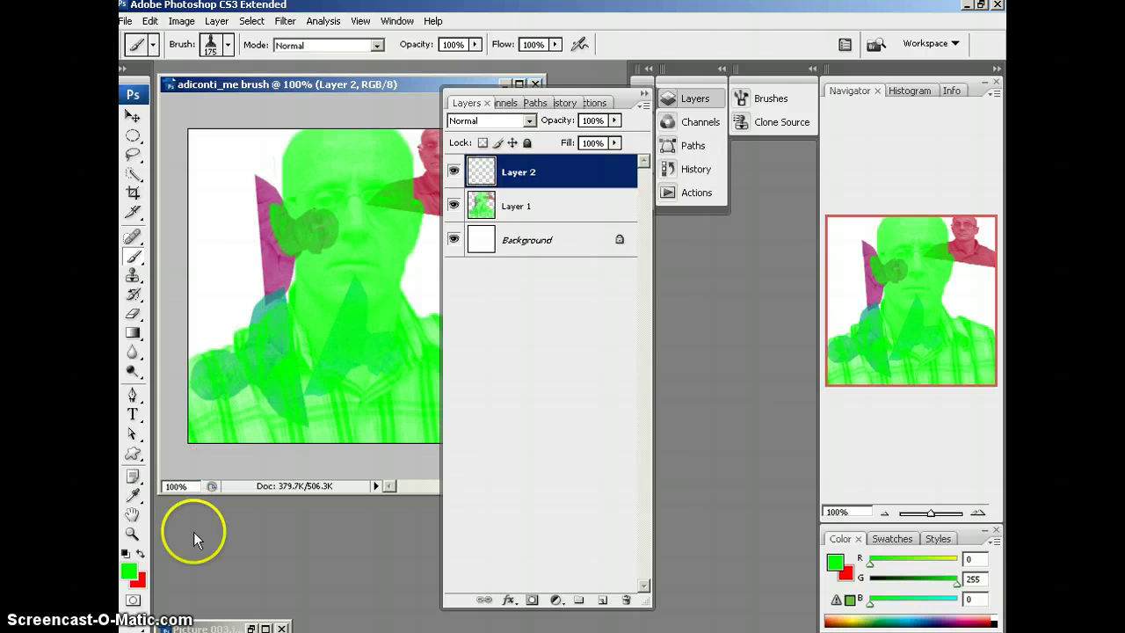
- Swap the foreground color to red, reduce the brush to 70 px and stamp a small portrait over each eye on Layer 2
click(141, 553)
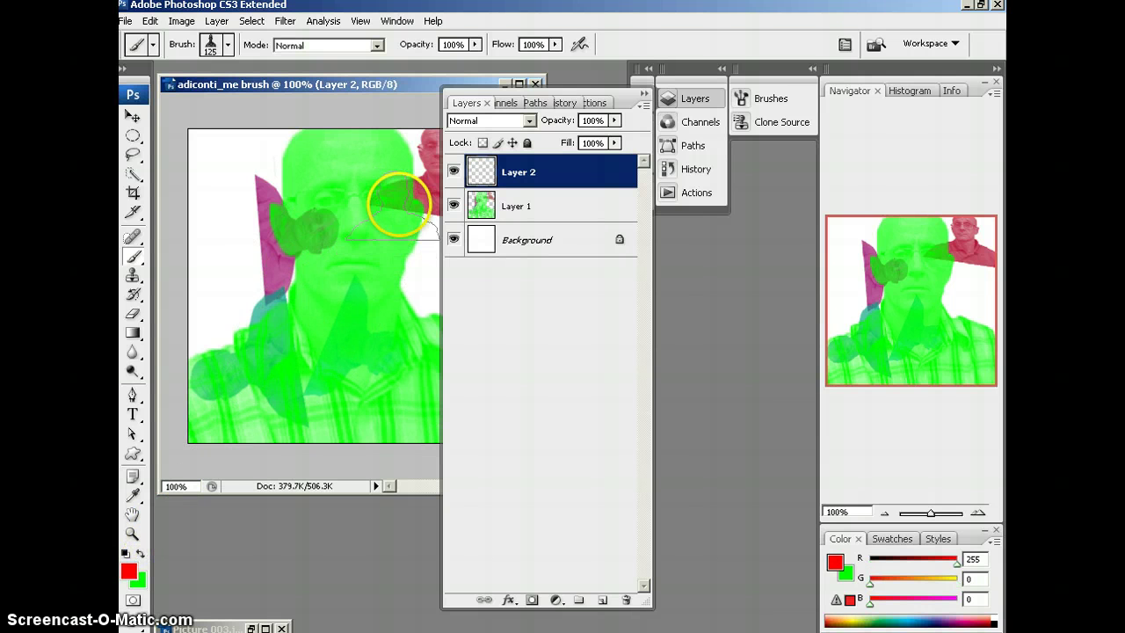
key(bracketleft)
key(bracketleft)
key(bracketleft)
key(bracketleft)
click(385, 193)
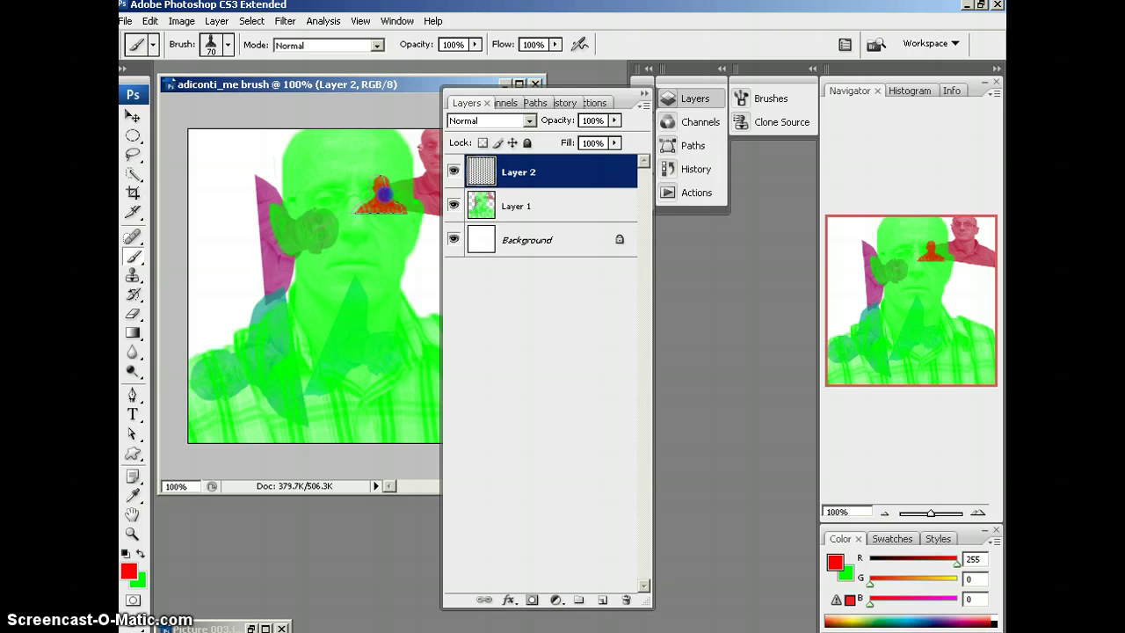
click(331, 195)
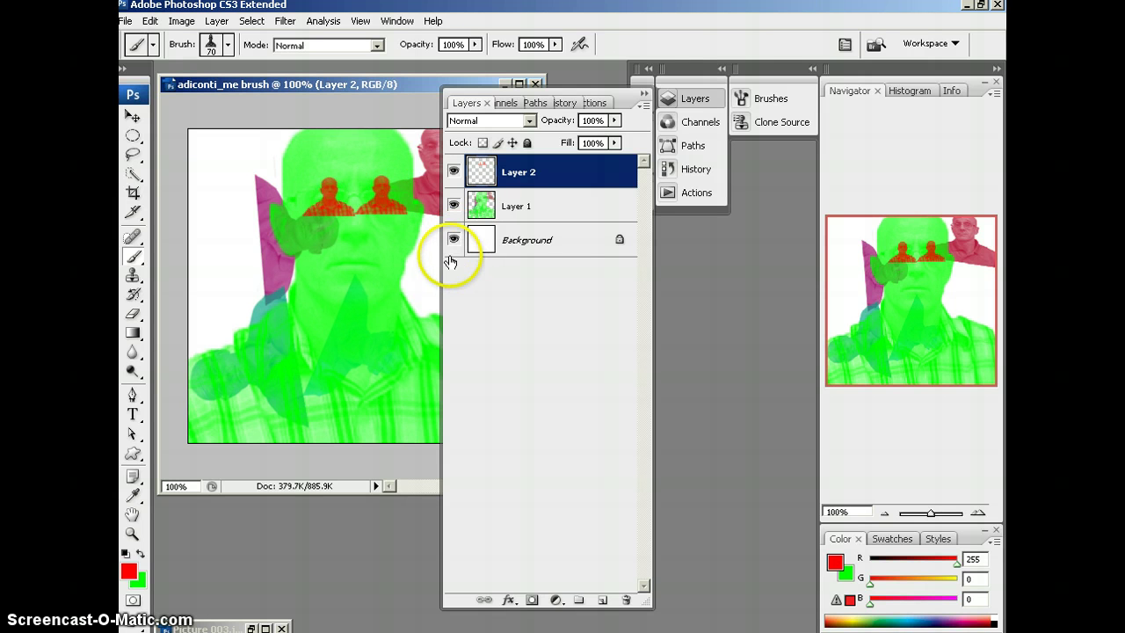